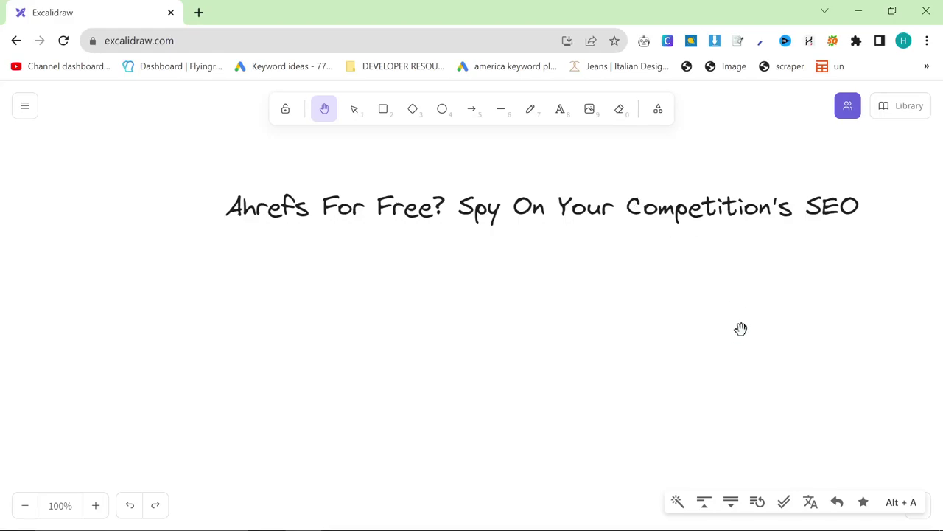
# Step: Open the Top pages report behind the 2K organic traffic figure in a new Ahrefs tab
pyautogui.hscroll(2, 699, 324)
pyautogui.scroll(-1, 682, 324)
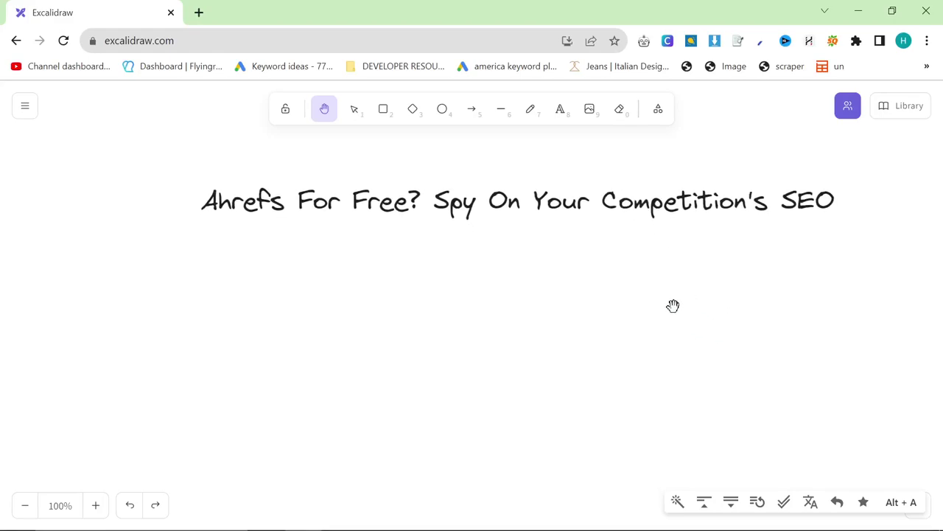
pyautogui.scroll(-2, 627, 299)
pyautogui.hscroll(-1, 627, 299)
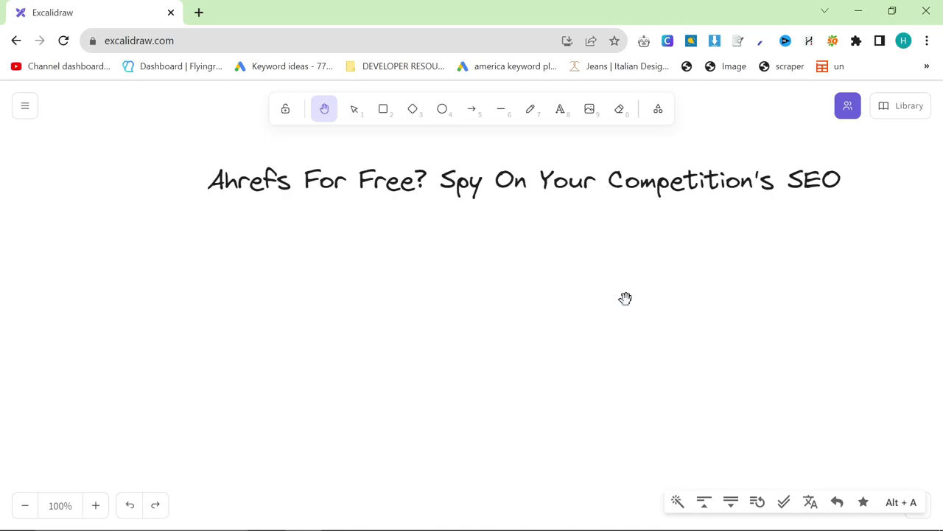
pyautogui.hscroll(-1, 615, 306)
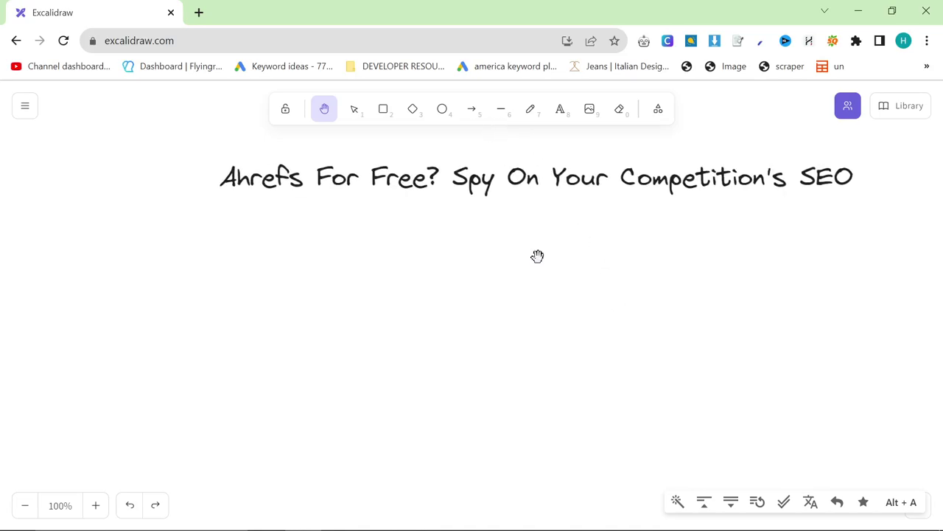
pyautogui.hscroll(2, 589, 253)
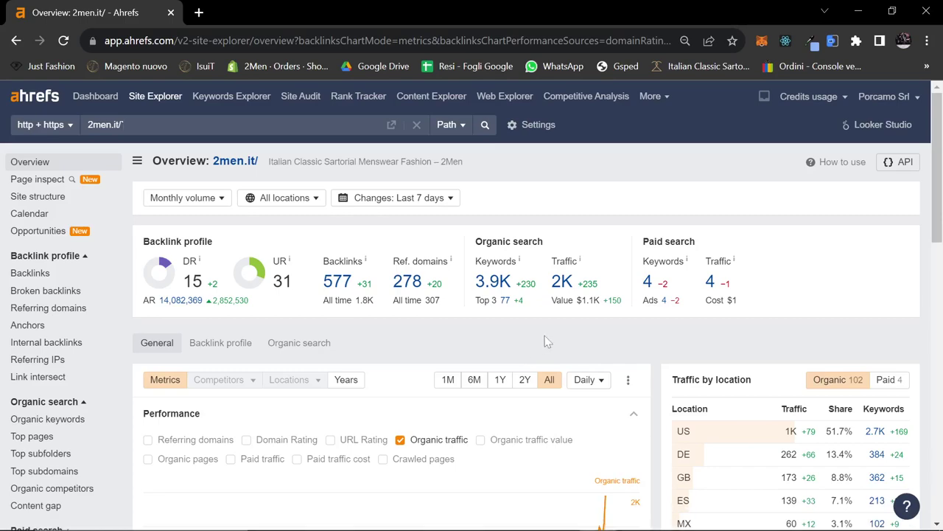
pyautogui.rightClick(566, 287)
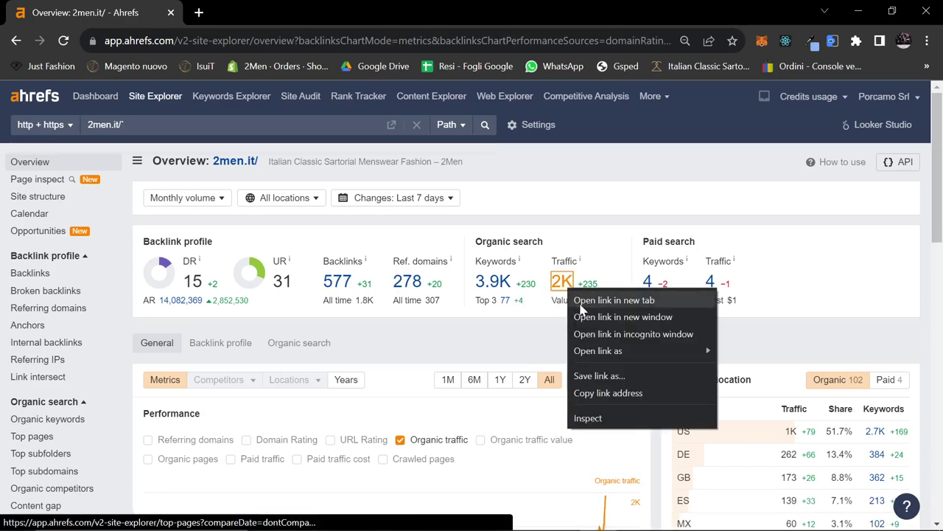
pyautogui.click(614, 300)
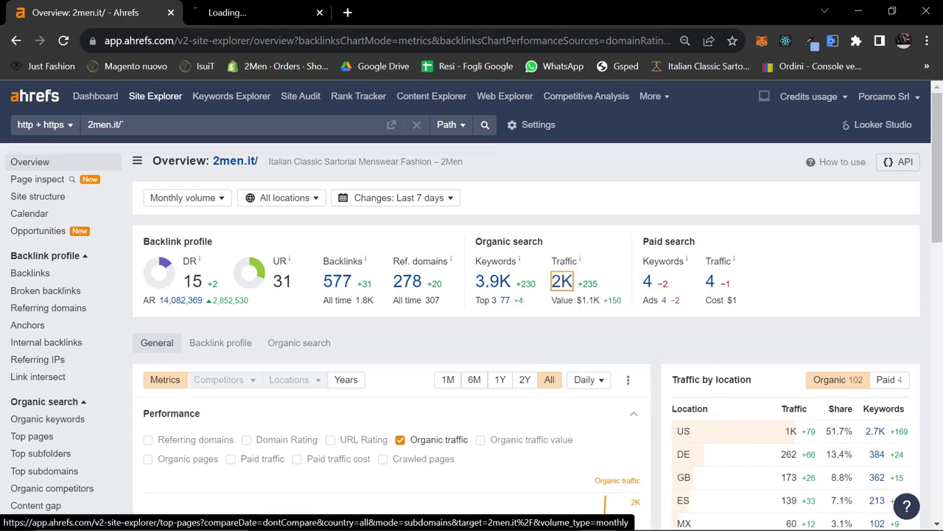
# Step: Show the Organic keywords report for the are-hugo-boss-suits-good post, listing 85 keywords
pyautogui.click(291, 13)
pyautogui.scroll(-7, 428, 337)
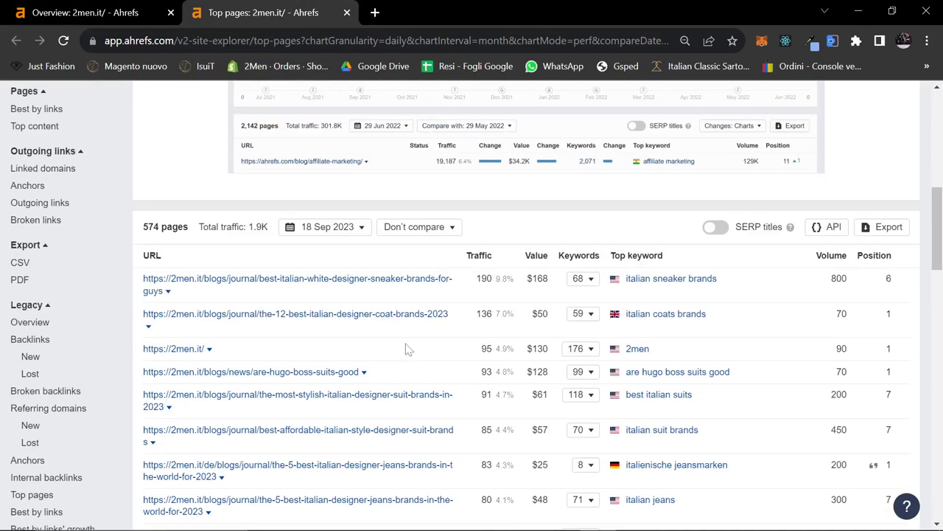
pyautogui.scroll(-1, 616, 251)
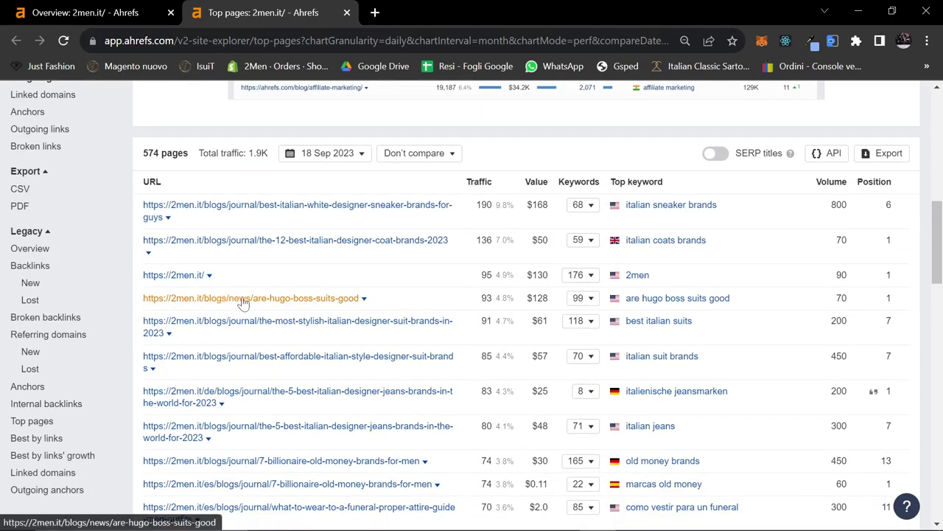
pyautogui.click(364, 299)
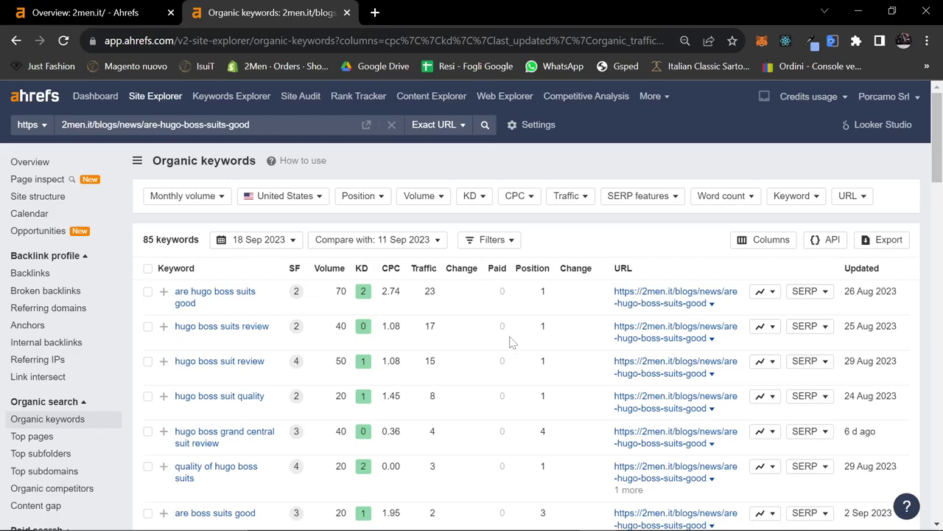
pyautogui.scroll(-1, 512, 342)
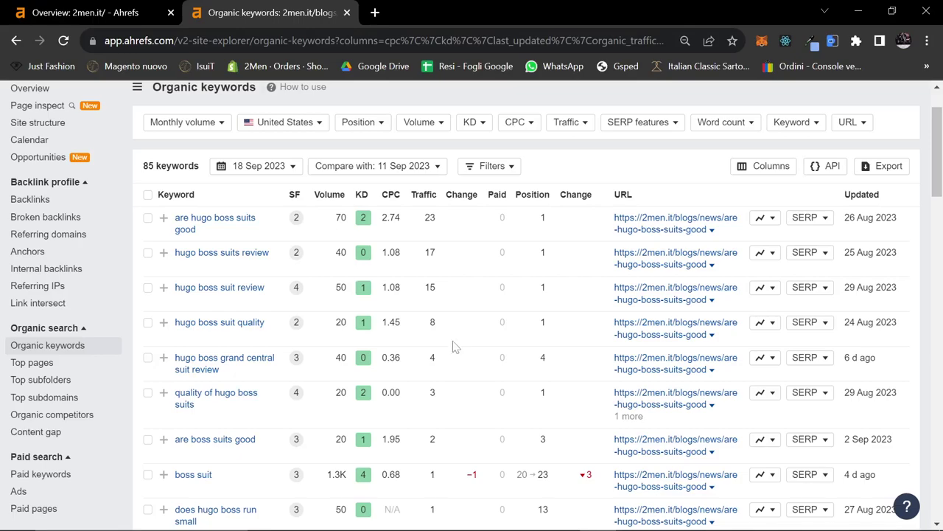
pyautogui.scroll(1, 454, 346)
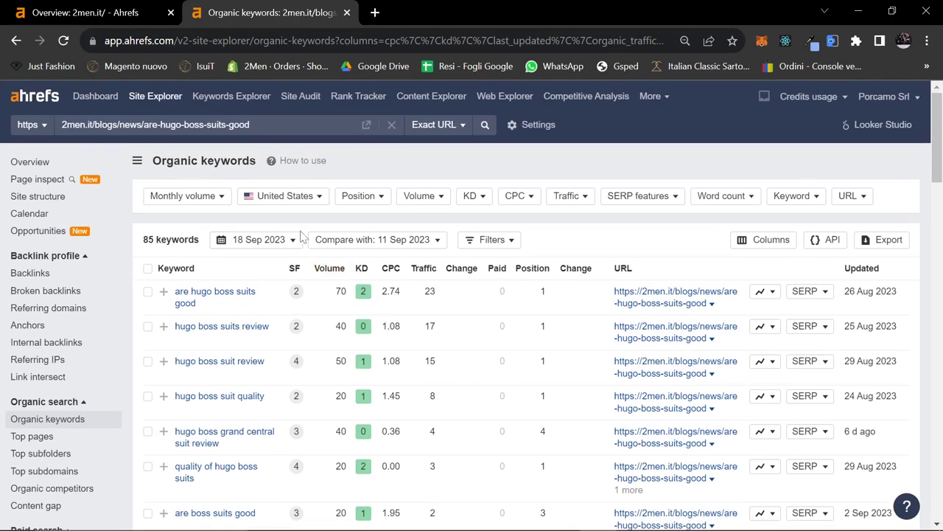
pyautogui.scroll(-1, 332, 262)
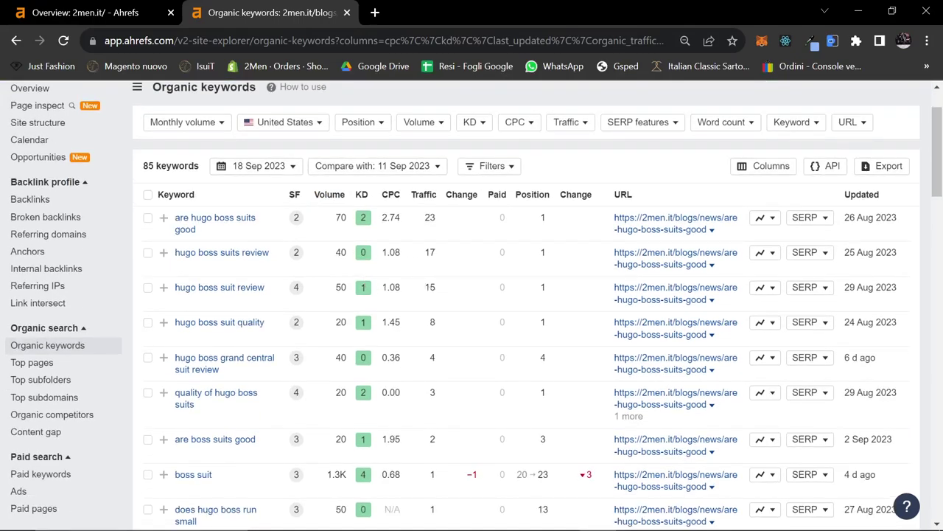
pyautogui.scroll(-1, 164, 266)
pyautogui.scroll(2, 254, 402)
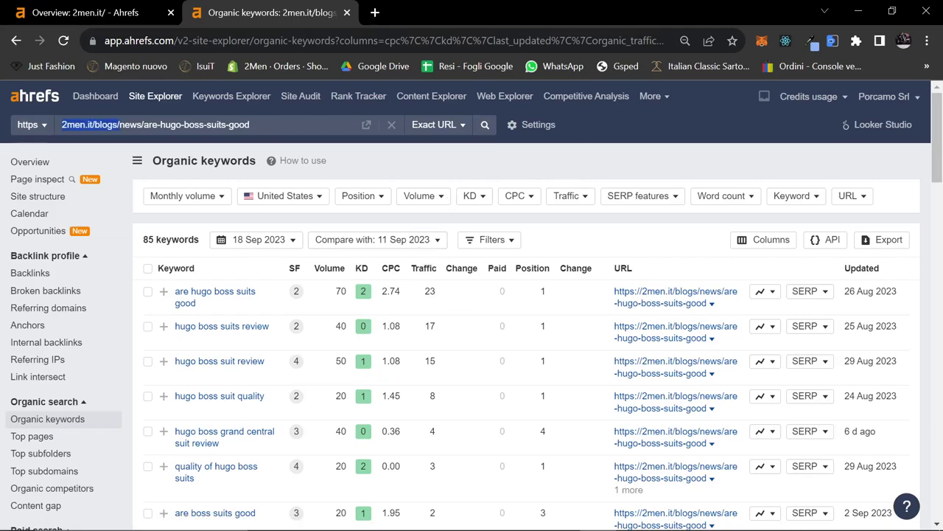
pyautogui.click(104, 124)
pyautogui.moveTo(95, 124); pyautogui.dragTo(25, 134)
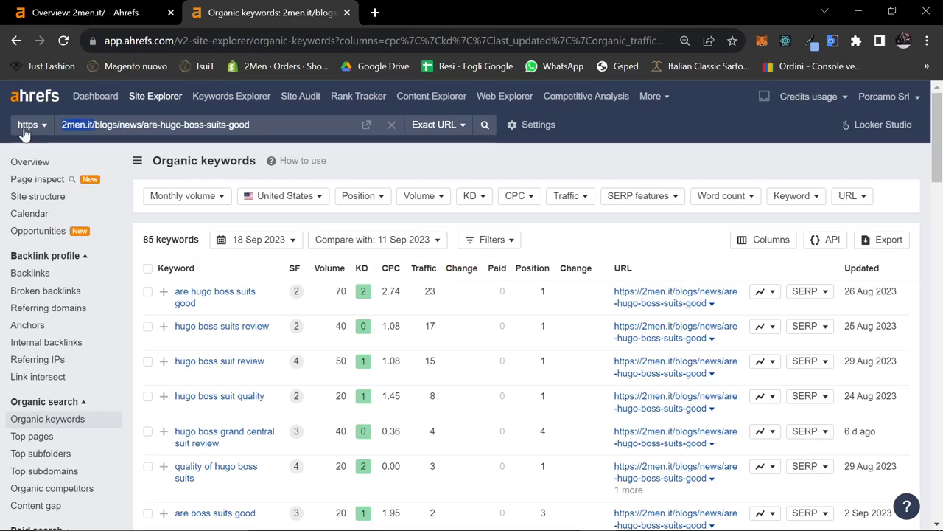
pyautogui.click(486, 170)
# Step: Bring the Google Ads Keyword Planner window to the front
pyautogui.hotkey('alt', 'Tab')
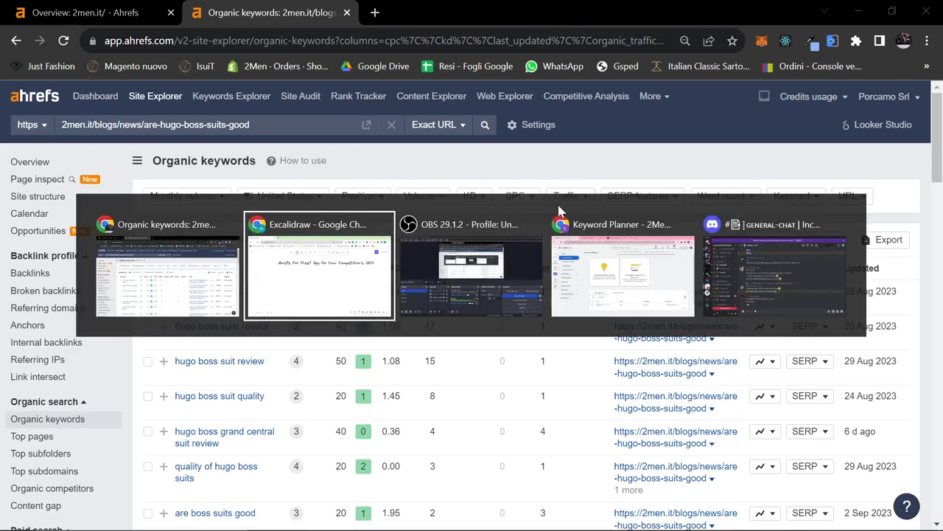
pyautogui.click(199, 267)
pyautogui.hotkey('alt', 'Tab')
pyautogui.hotkey('alt', 'Tab')
pyautogui.hotkey('alt', 'Tab')
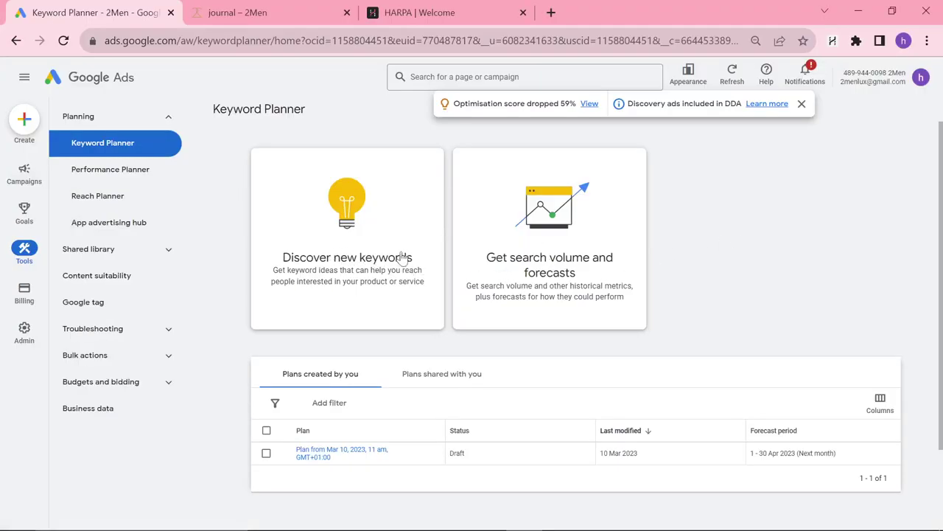
pyautogui.hotkey('alt', 'Tab')
pyautogui.click(229, 291)
# Step: Discover new keywords starting from the website 2men.it/, returning 1,770 ideas
pyautogui.click(363, 245)
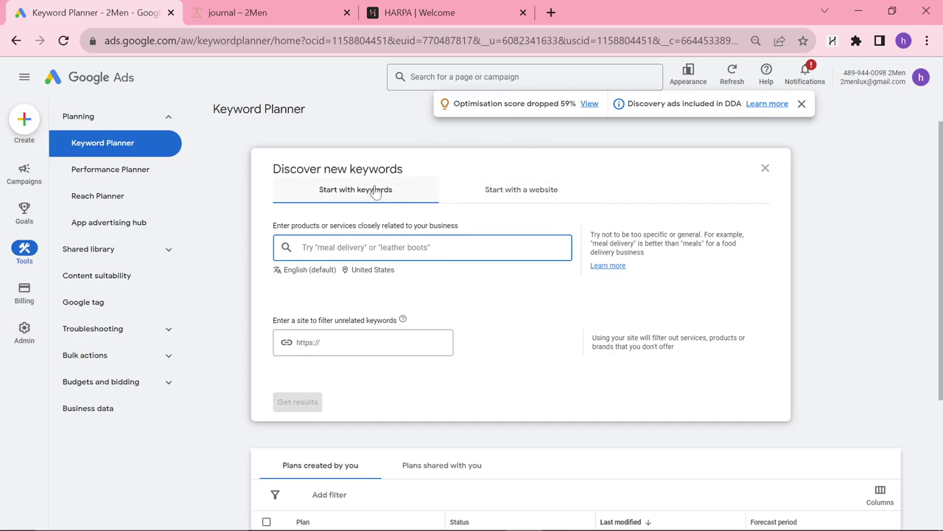
pyautogui.click(502, 193)
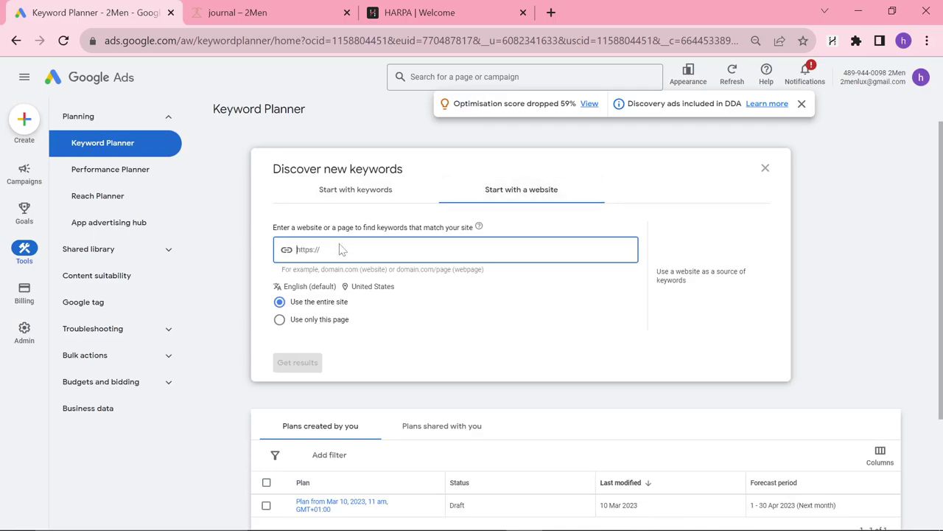
pyautogui.write('2men.it/')
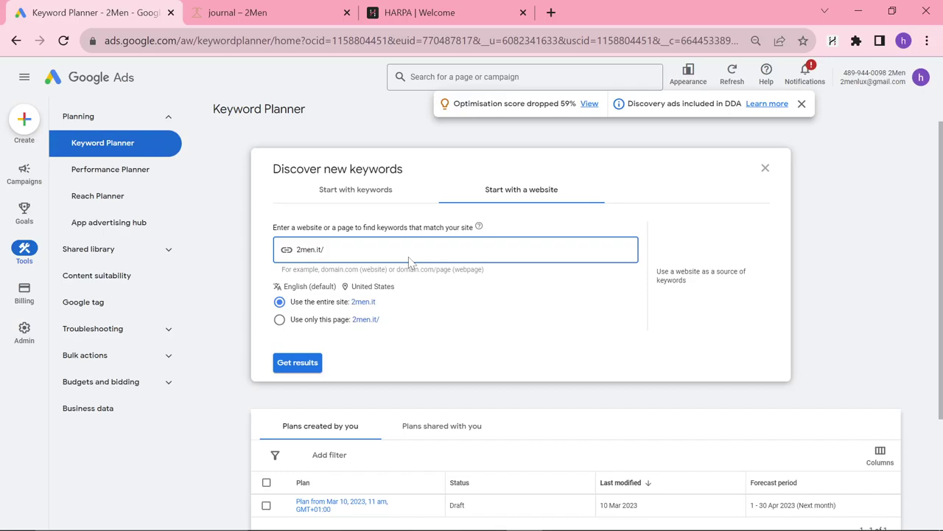
pyautogui.click(303, 365)
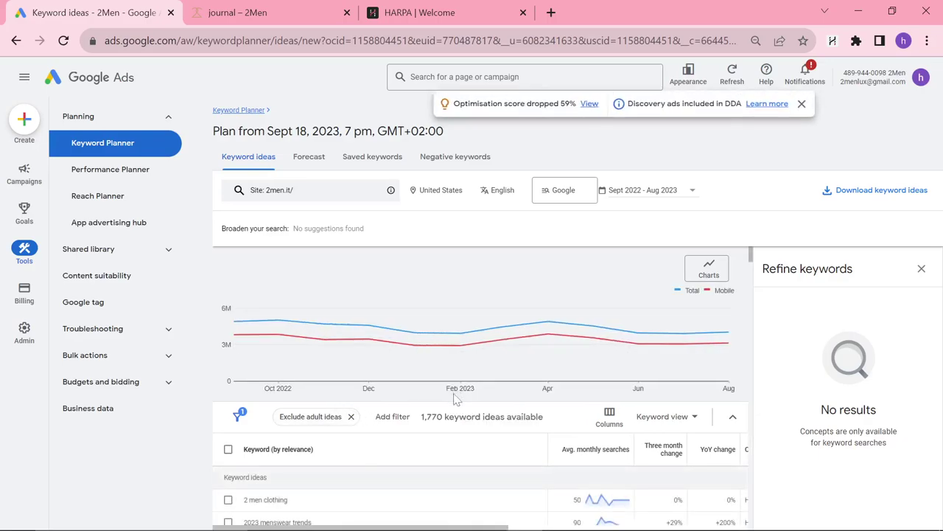
# Step: Sort the 2men.it keyword ideas by Avg. monthly searches and scroll through the list
pyautogui.scroll(-1, 456, 398)
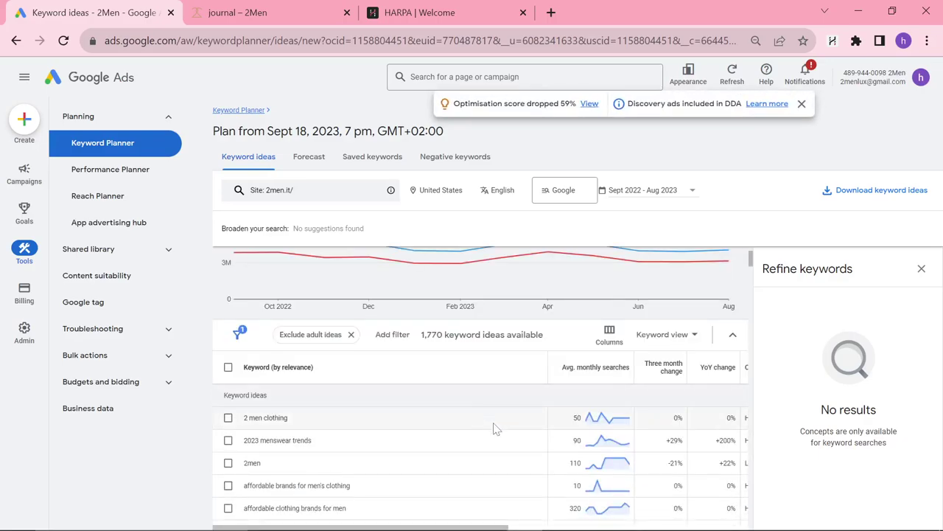
pyautogui.click(591, 368)
pyautogui.scroll(-1, 532, 411)
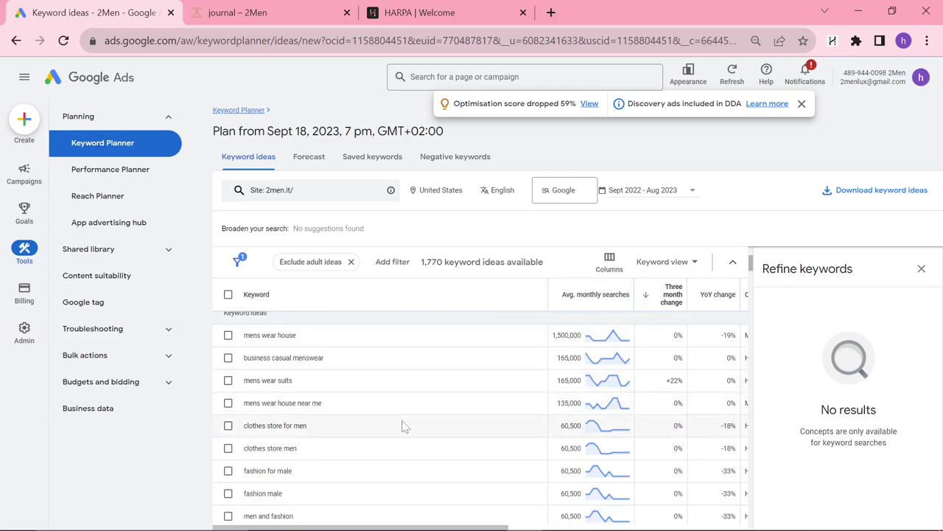
pyautogui.scroll(-5, 404, 426)
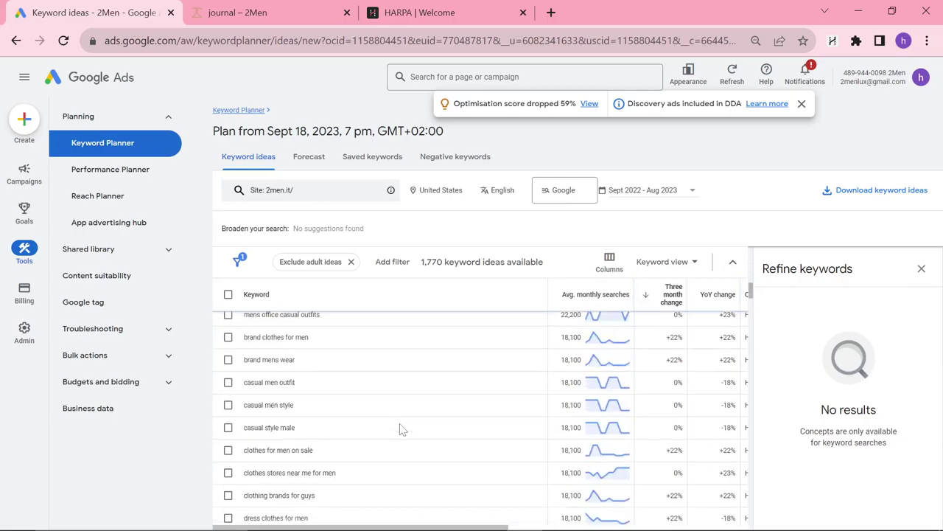
pyautogui.scroll(10, 401, 429)
pyautogui.scroll(-3, 400, 429)
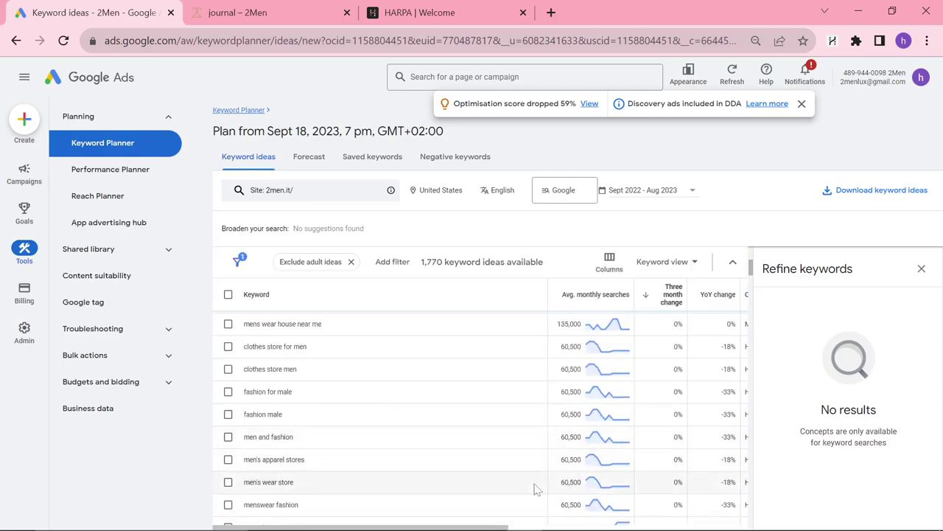
pyautogui.scroll(-15, 521, 482)
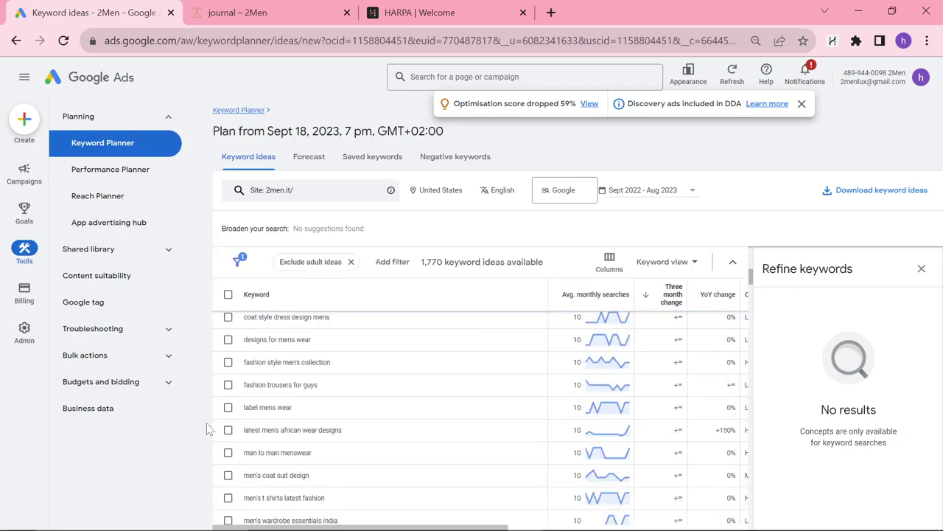
pyautogui.scroll(5, 664, 335)
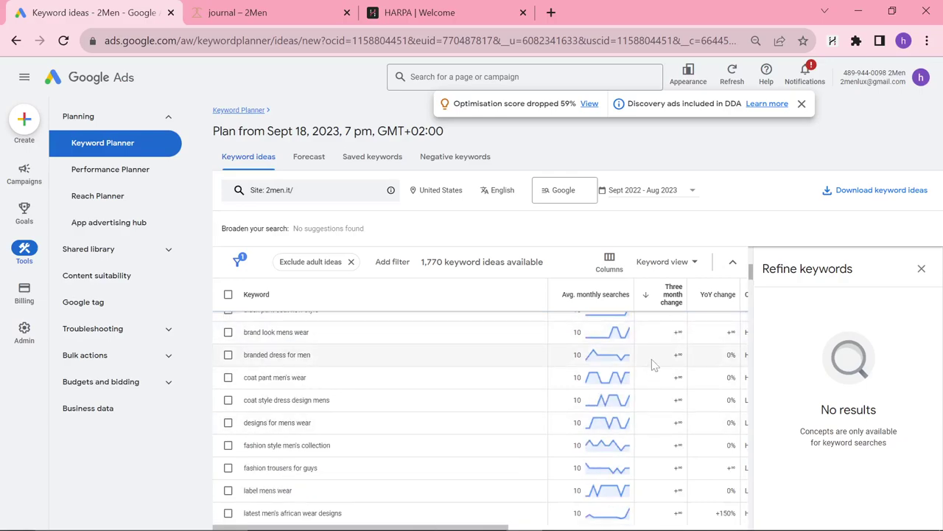
pyautogui.scroll(-5, 663, 335)
pyautogui.scroll(-10, 669, 400)
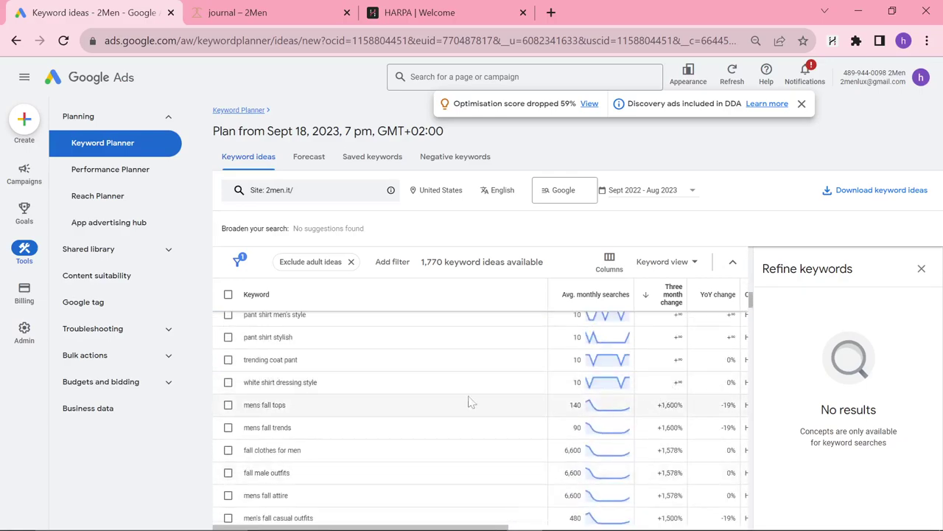
pyautogui.moveTo(661, 405); pyautogui.dragTo(683, 404)
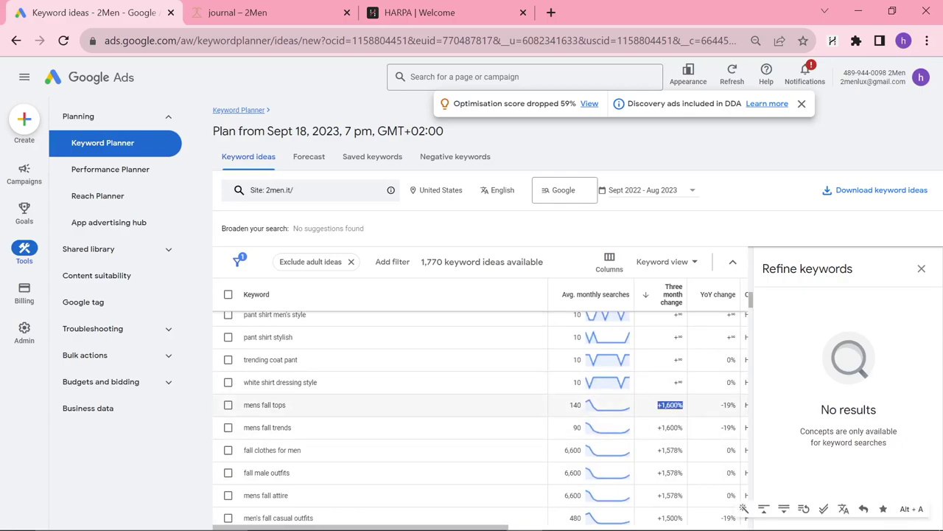
pyautogui.moveTo(302, 402); pyautogui.dragTo(243, 402)
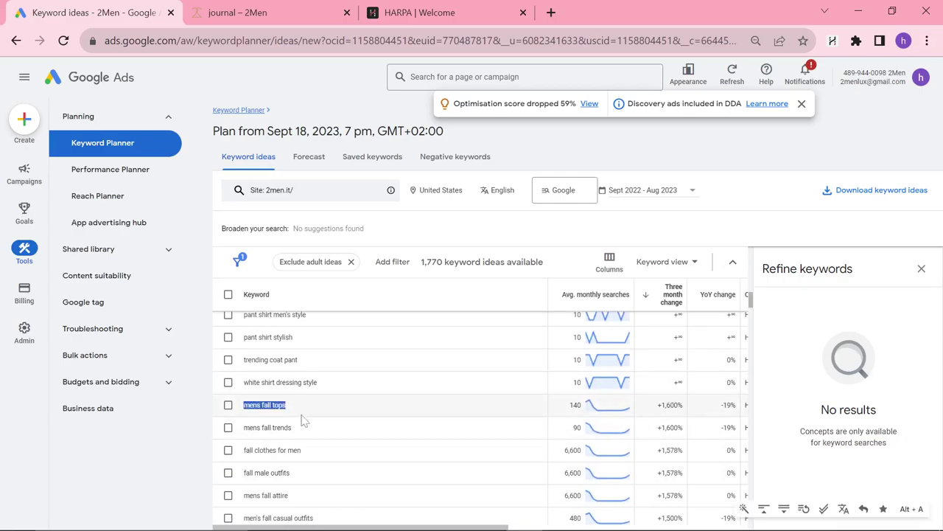
pyautogui.moveTo(302, 426); pyautogui.dragTo(252, 428)
pyautogui.scroll(-1, 293, 449)
pyautogui.moveTo(302, 367); pyautogui.dragTo(244, 367)
pyautogui.moveTo(299, 391); pyautogui.dragTo(244, 390)
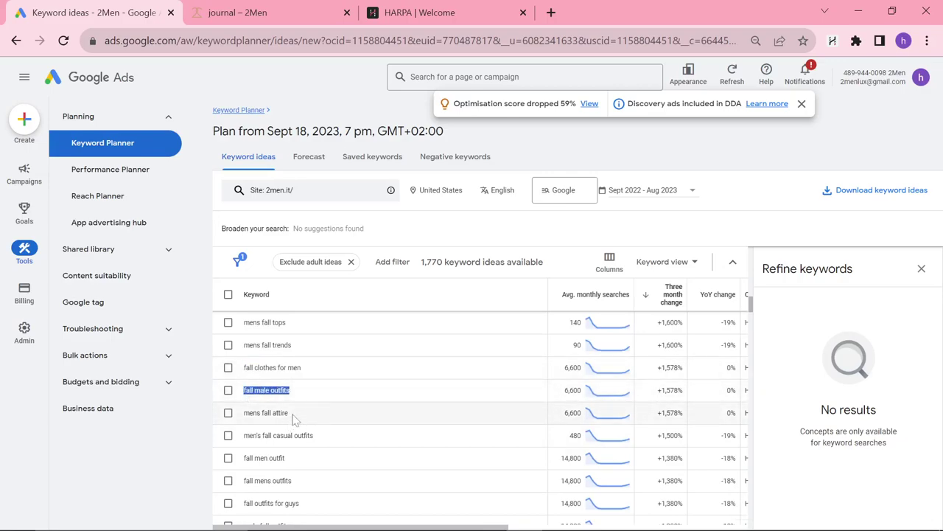
pyautogui.moveTo(297, 413); pyautogui.dragTo(249, 412)
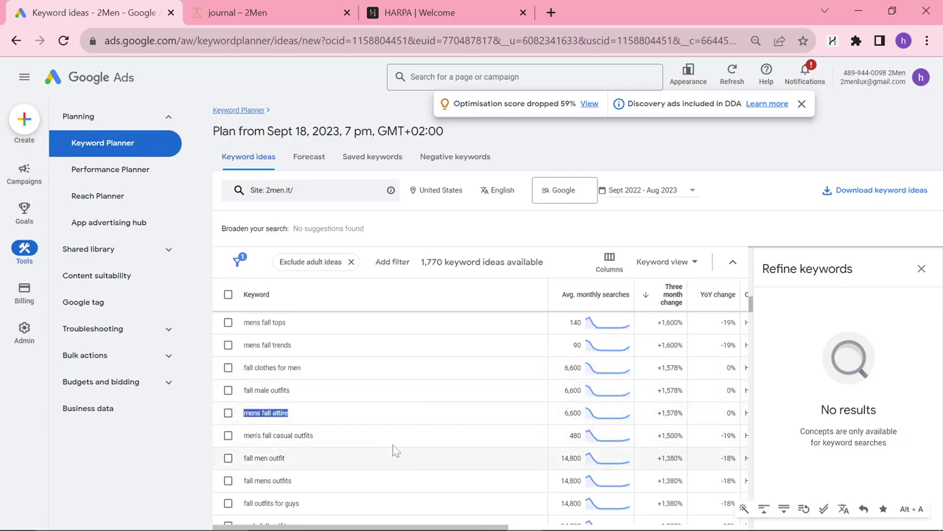
pyautogui.scroll(-1, 298, 420)
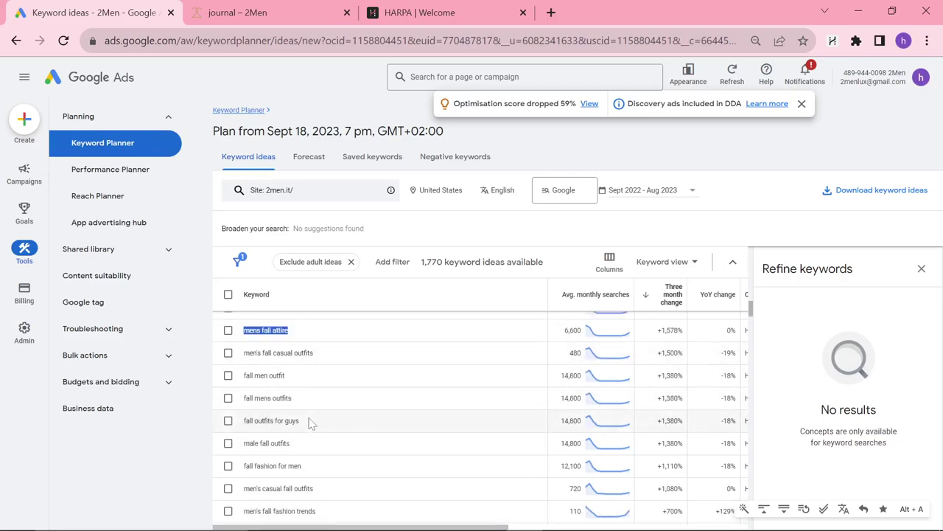
pyautogui.scroll(-1, 314, 424)
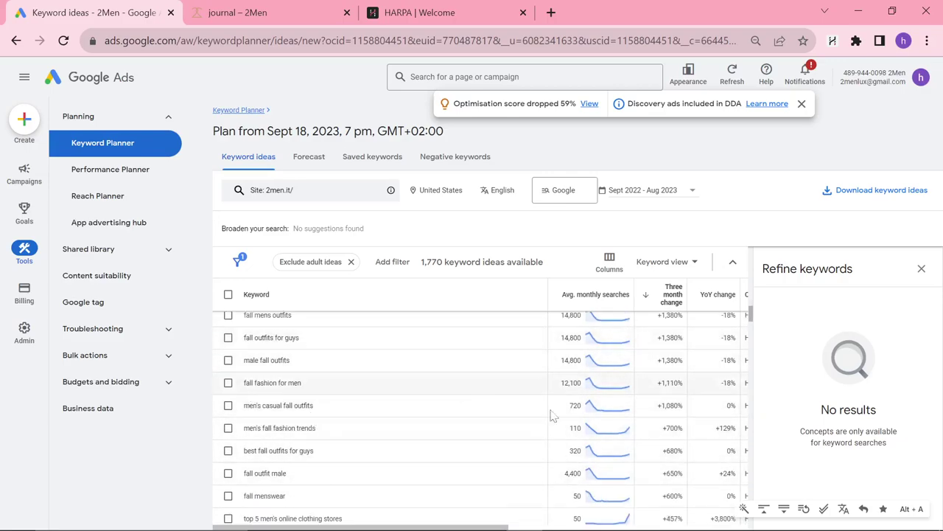
pyautogui.scroll(-1, 435, 431)
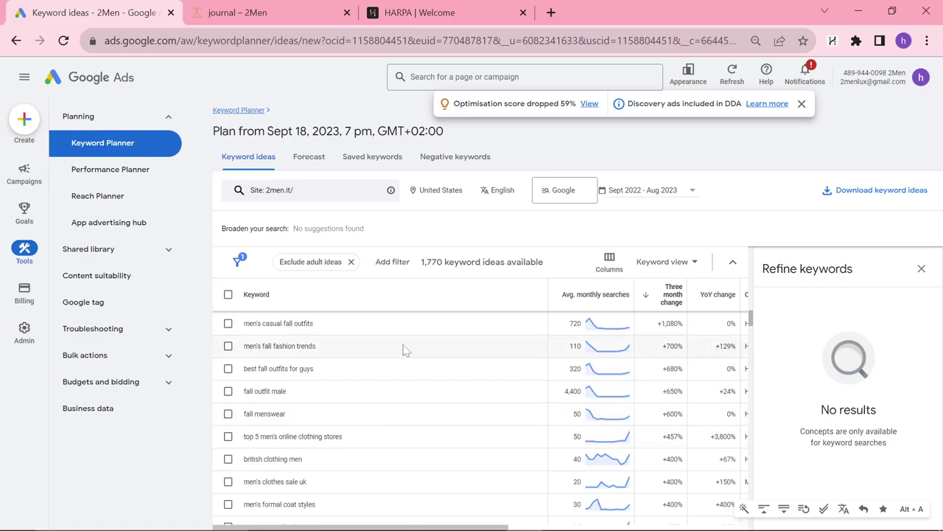
pyautogui.scroll(-5, 412, 424)
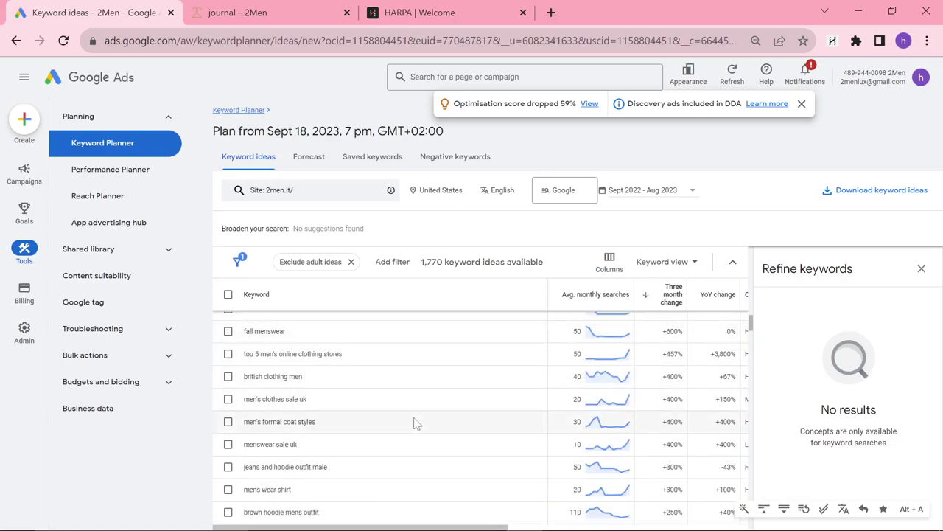
pyautogui.scroll(-2, 396, 435)
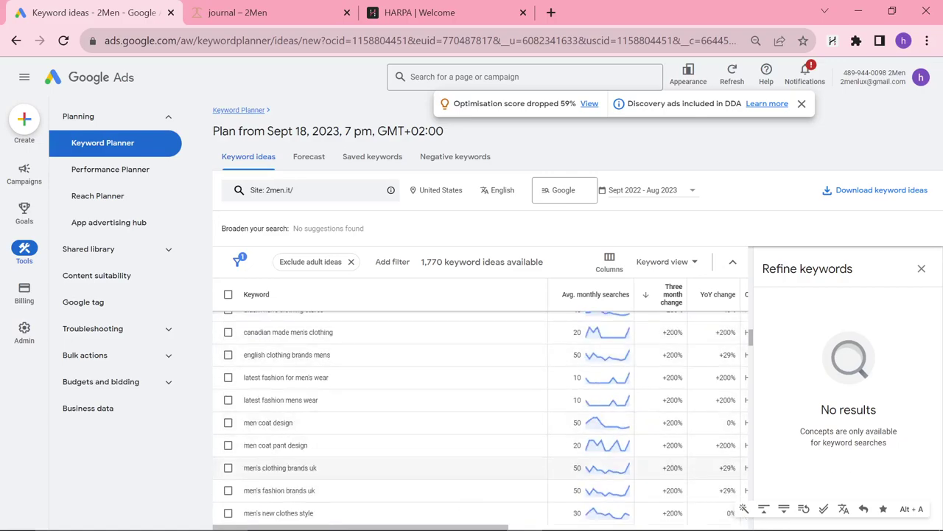
pyautogui.scroll(-5, 413, 442)
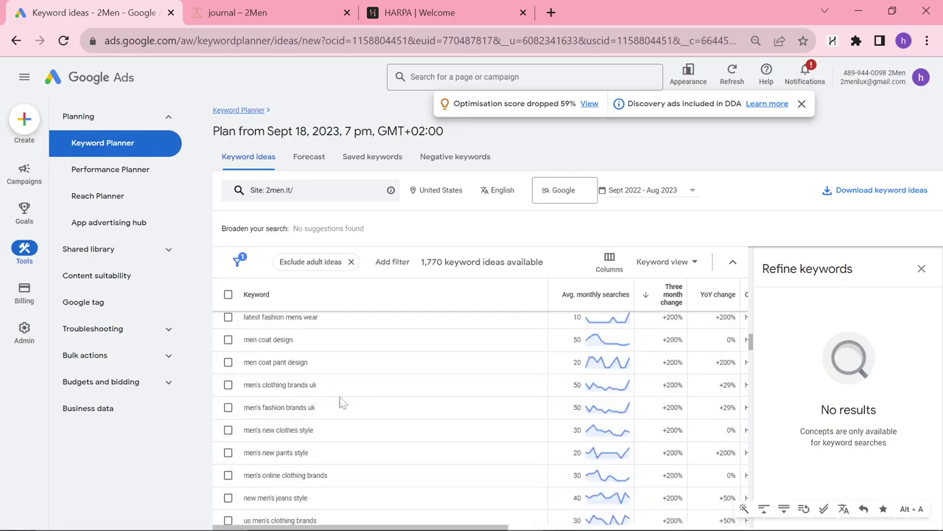
pyautogui.scroll(-5, 415, 450)
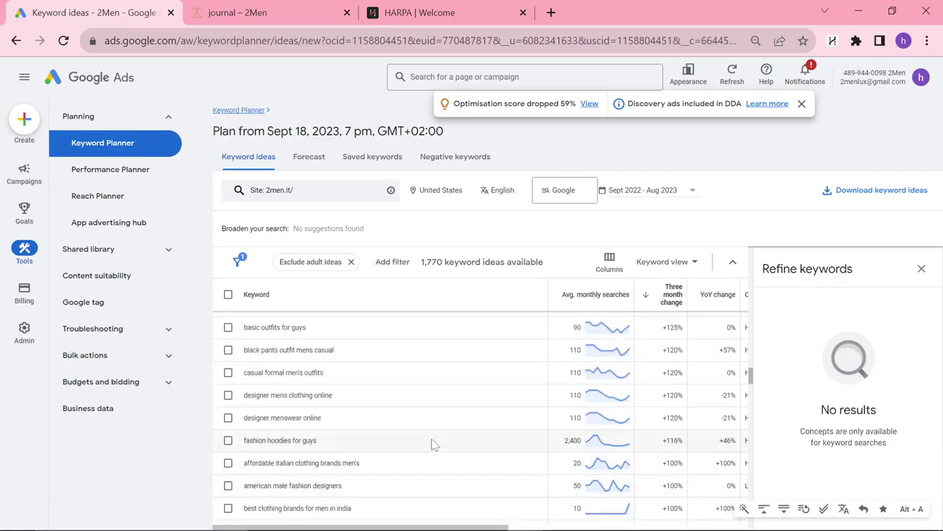
pyautogui.moveTo(319, 446); pyautogui.dragTo(242, 444)
pyautogui.click(247, 453)
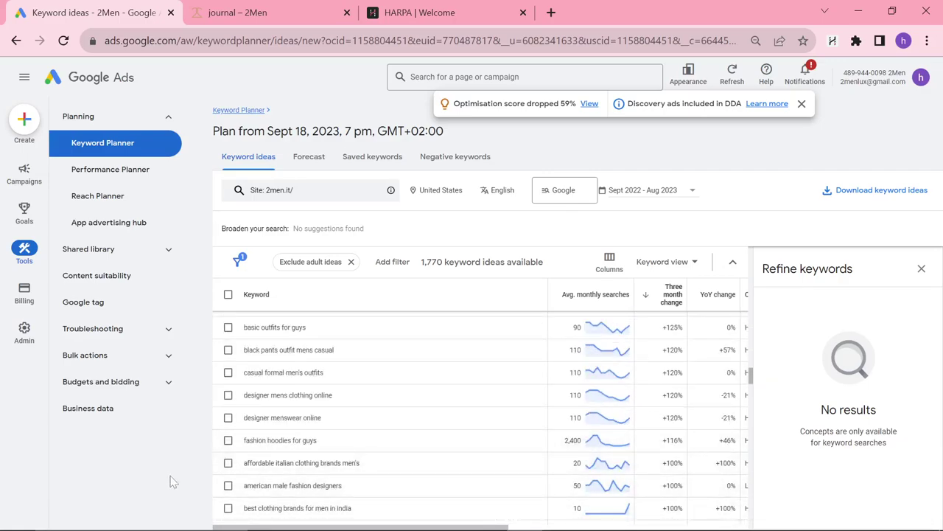
pyautogui.scroll(-5, 306, 494)
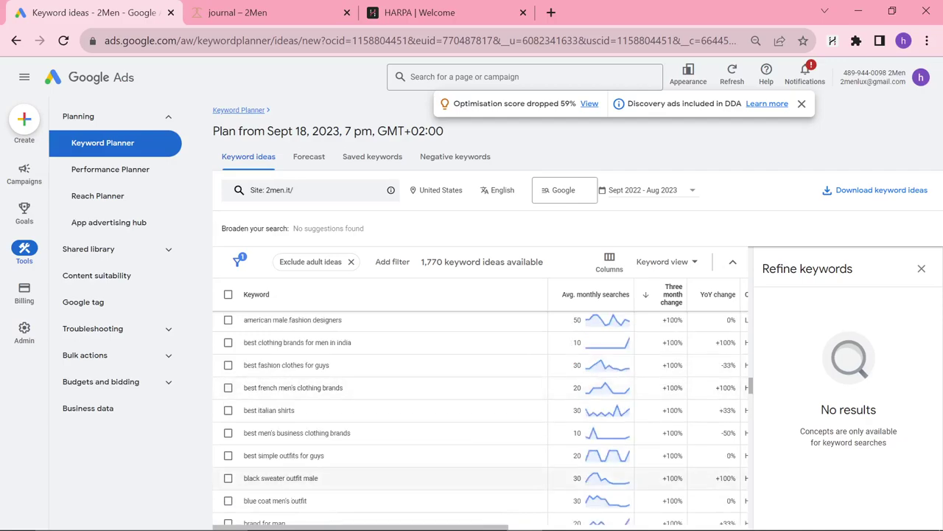
pyautogui.scroll(-8, 306, 494)
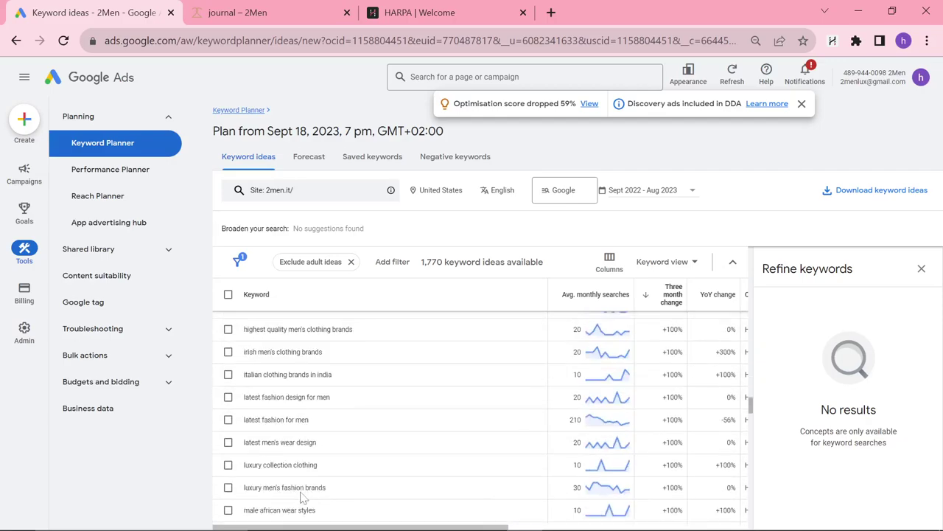
pyautogui.scroll(10, 304, 485)
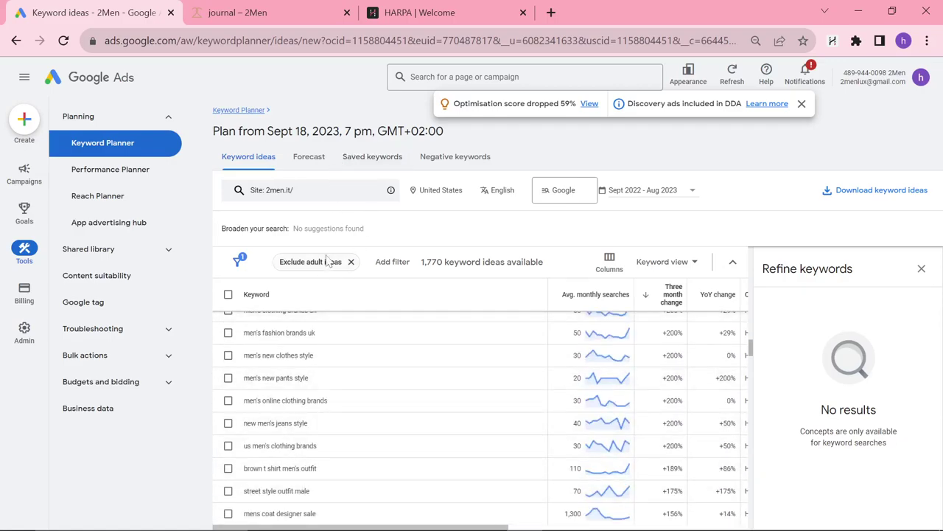
# Step: Open the Best Italian Business Casual Pants Brands article in a new tab placed before the journal tab
pyautogui.click(248, 23)
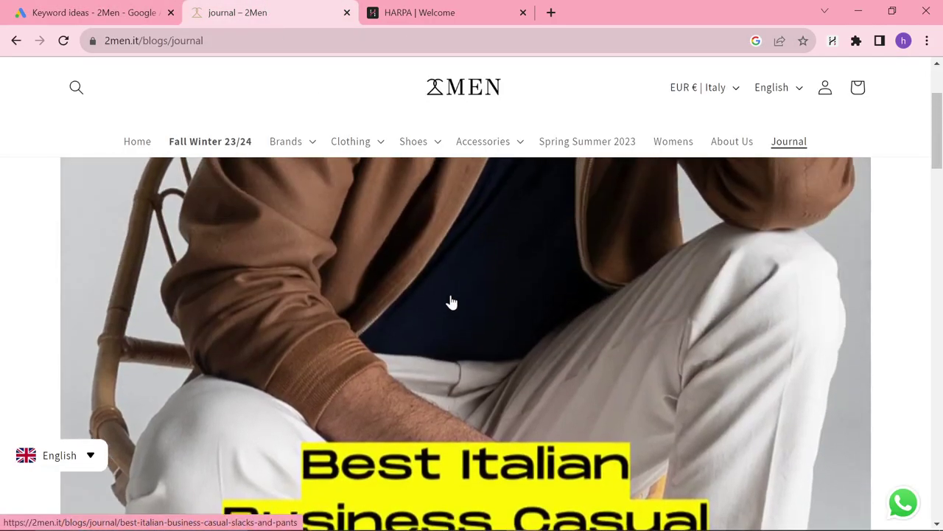
pyautogui.middleClick(428, 345)
pyautogui.click(279, 7)
pyautogui.moveTo(279, 7); pyautogui.dragTo(214, 9)
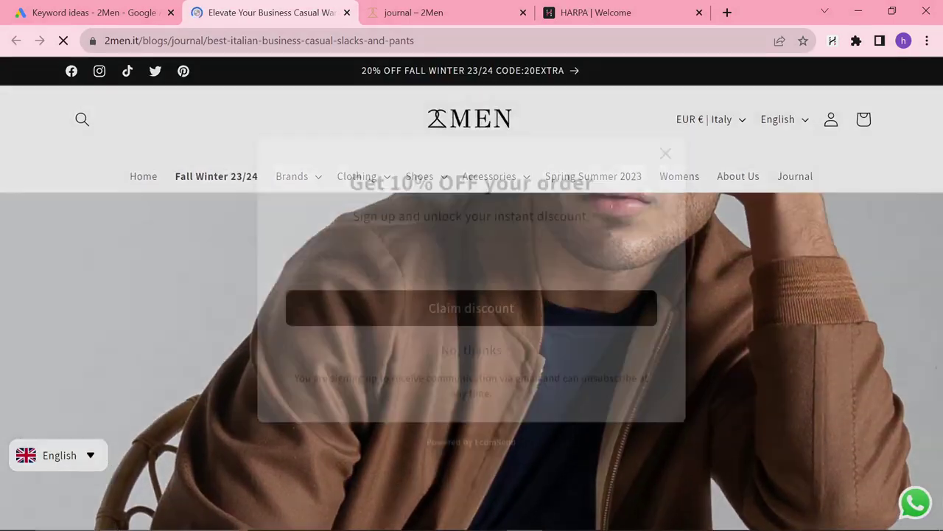
pyautogui.click(337, 43)
pyautogui.hotkey('ctrl', 'c')
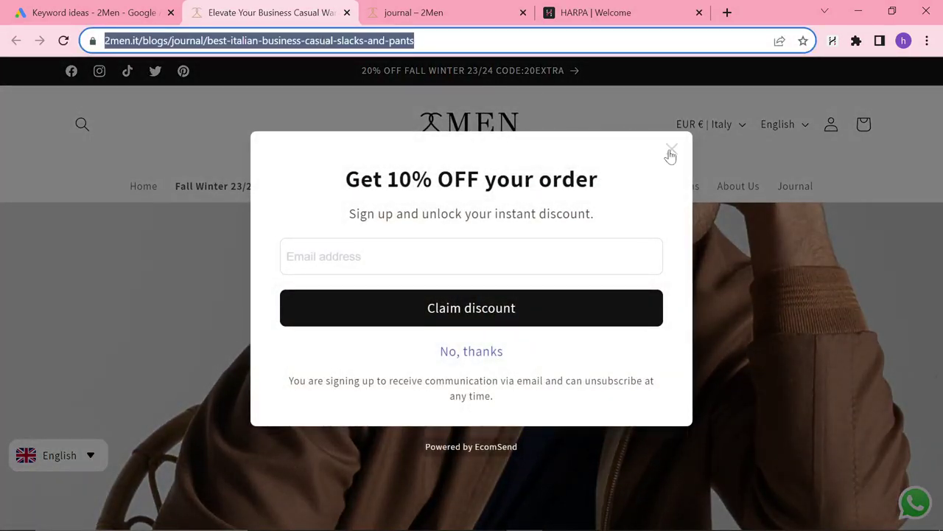
# Step: Dismiss the discount popup and read through the article's table of contents and brand table
pyautogui.click(672, 149)
pyautogui.scroll(-5, 270, 214)
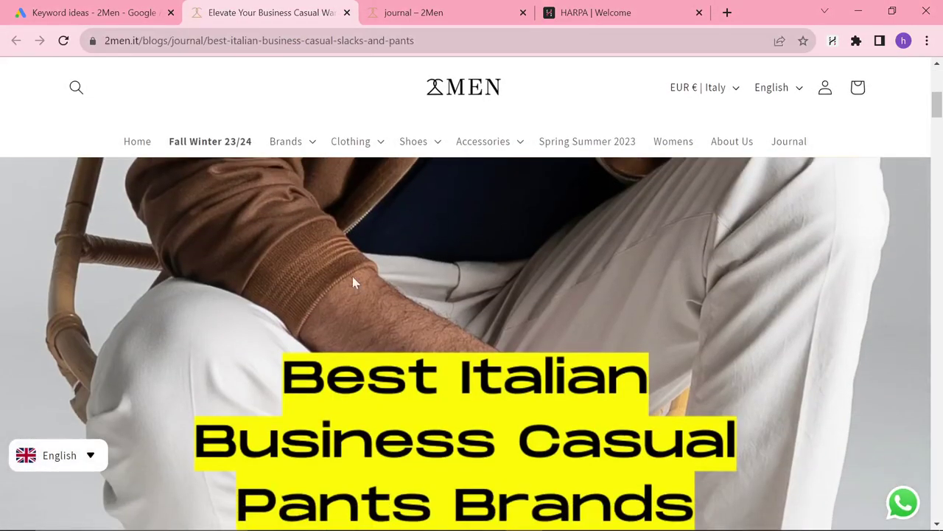
pyautogui.scroll(-5, 295, 221)
pyautogui.scroll(-6, 276, 329)
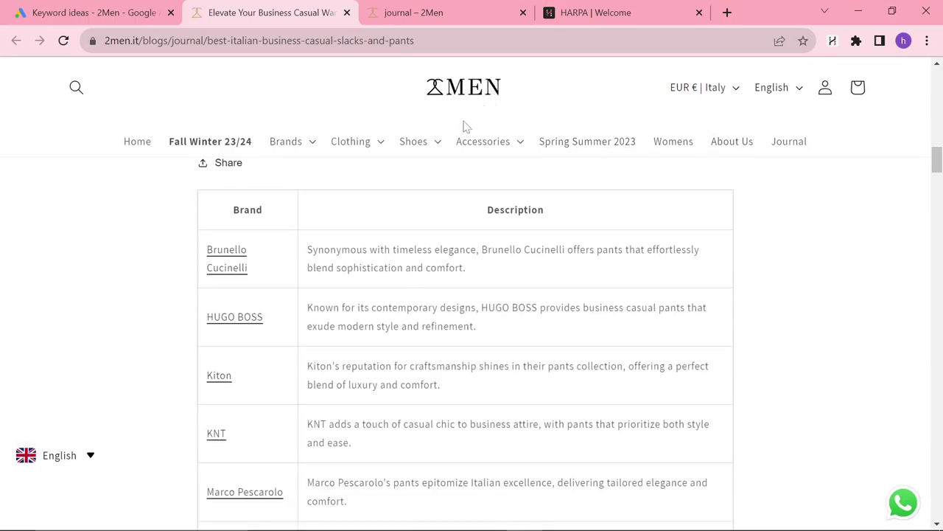
pyautogui.scroll(8, 568, 287)
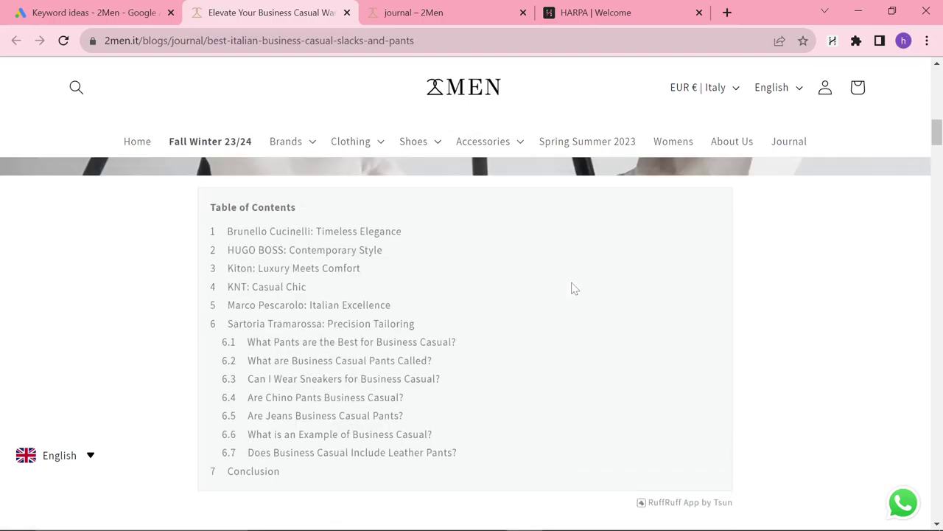
pyautogui.scroll(-3, 521, 297)
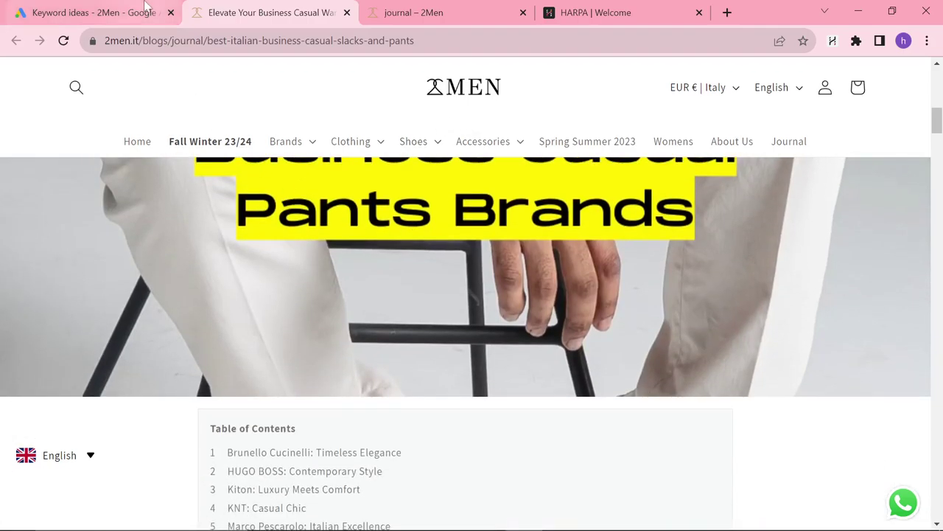
# Step: Limit keyword ideas to only the best-italian-business-casual-slacks-and-pants page, yielding 149 ideas
pyautogui.click(95, 12)
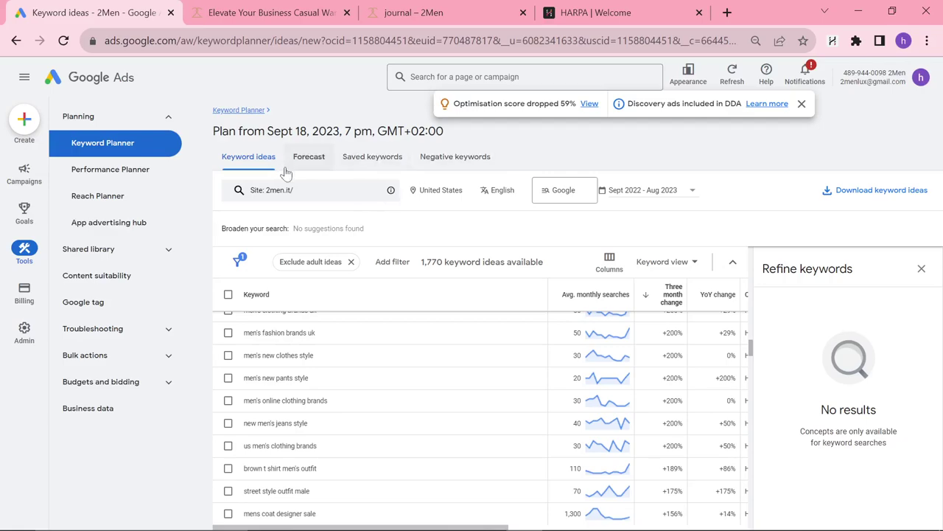
pyautogui.click(313, 190)
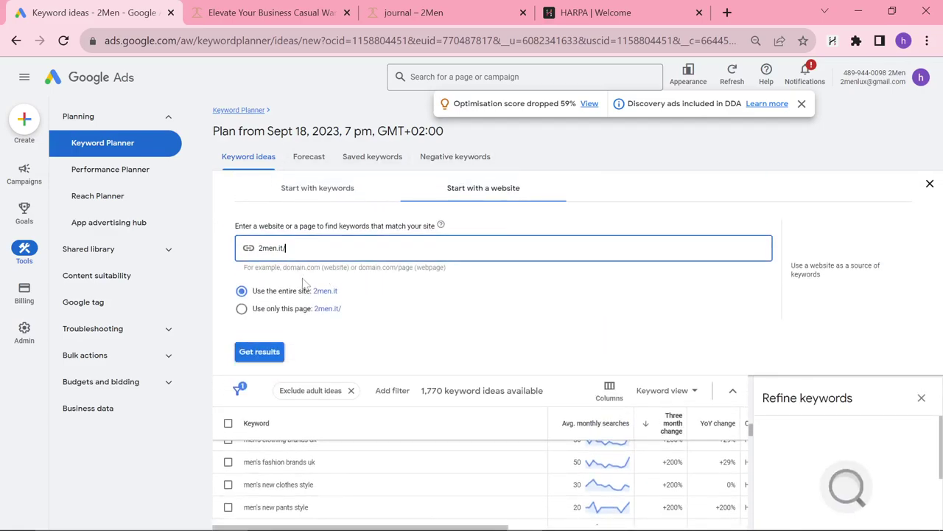
pyautogui.hotkey('ctrl', 'a')
pyautogui.hotkey('ctrl', 'v')
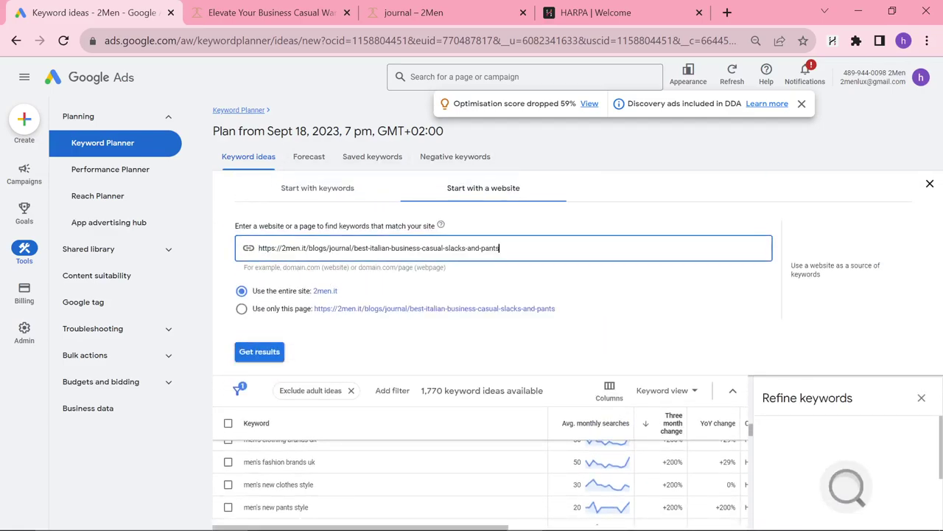
pyautogui.click(284, 309)
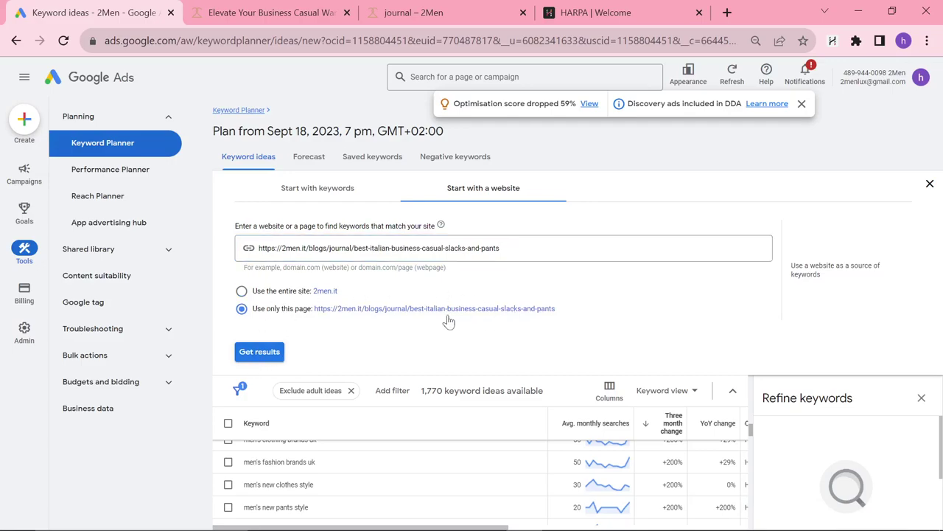
pyautogui.click(271, 351)
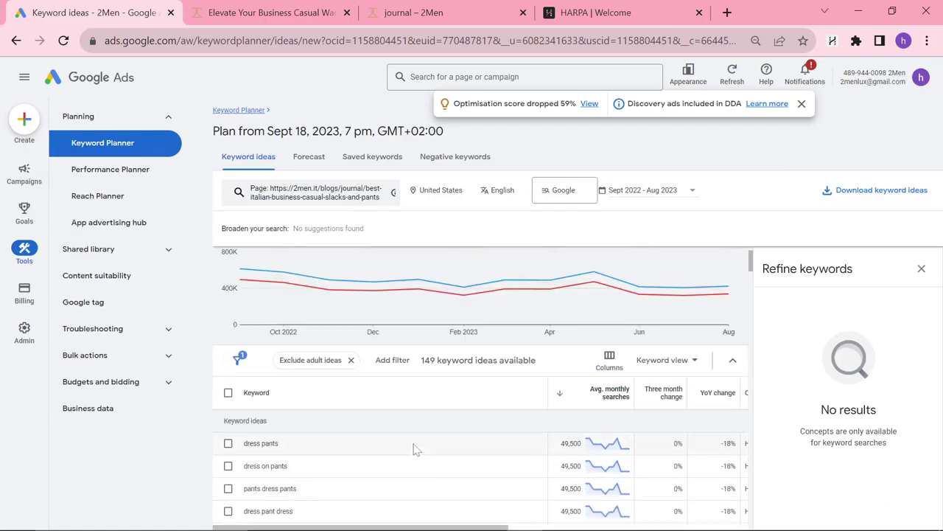
pyautogui.scroll(-1, 414, 450)
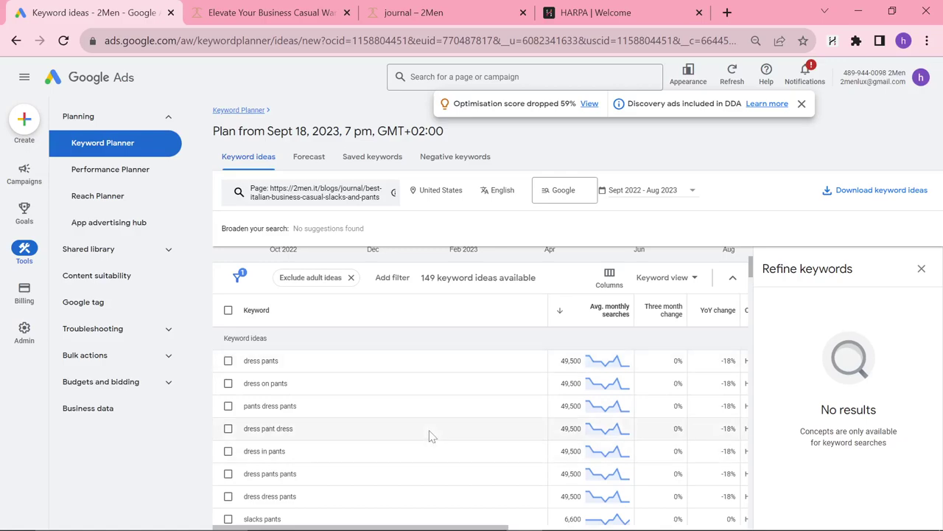
pyautogui.moveTo(464, 525)
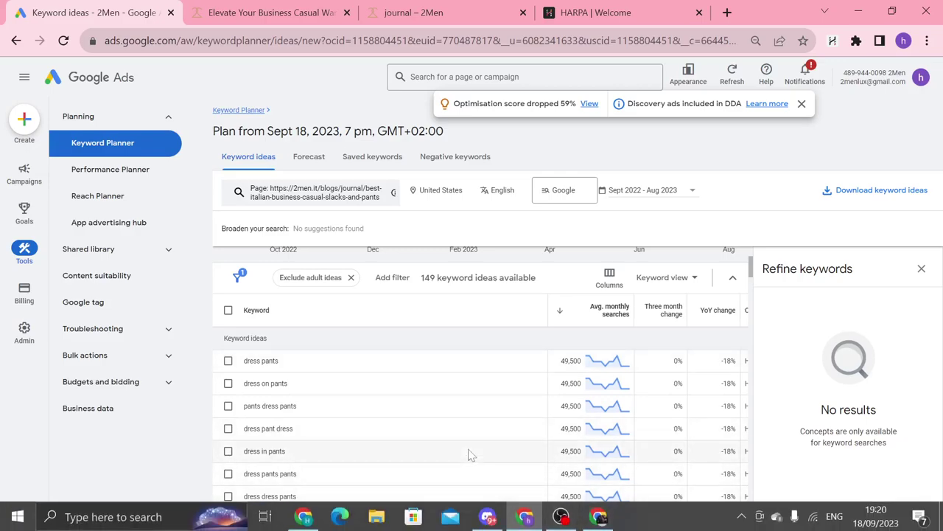
pyautogui.scroll(-1, 467, 453)
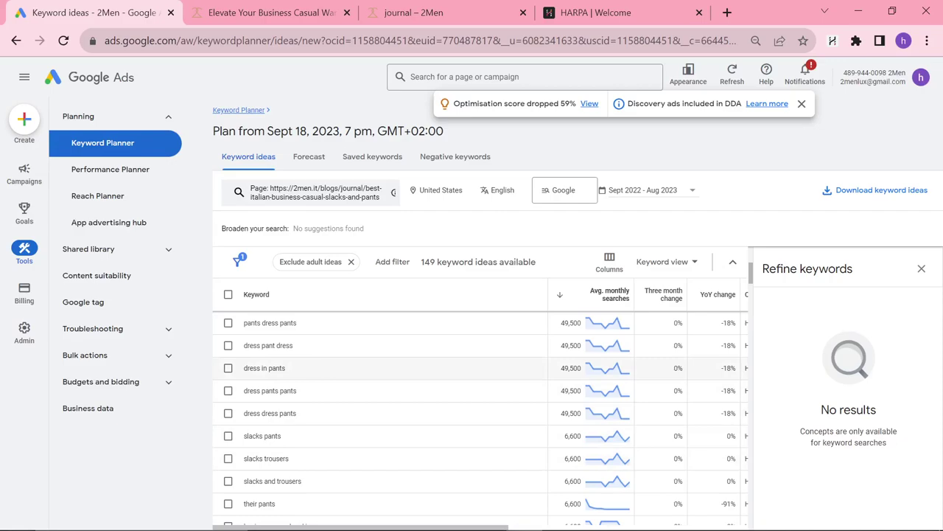
pyautogui.scroll(-1, 291, 388)
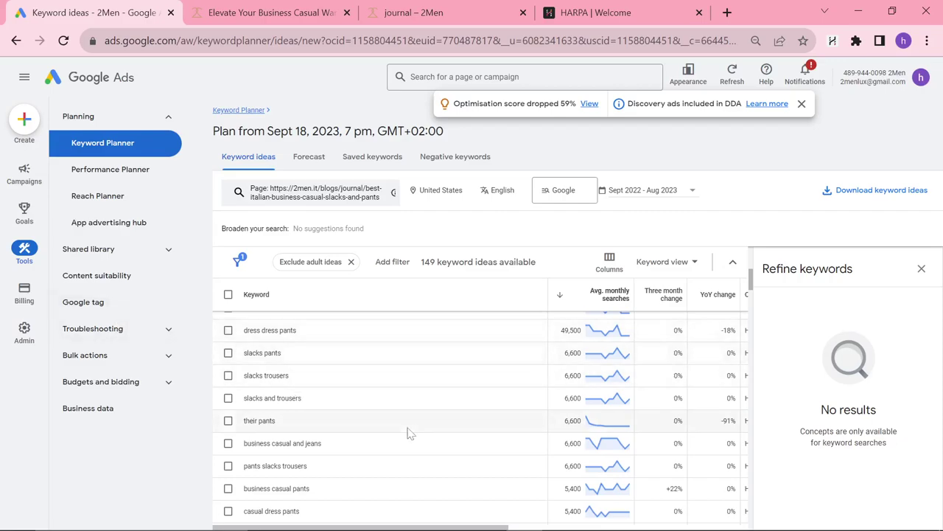
pyautogui.scroll(2, 413, 433)
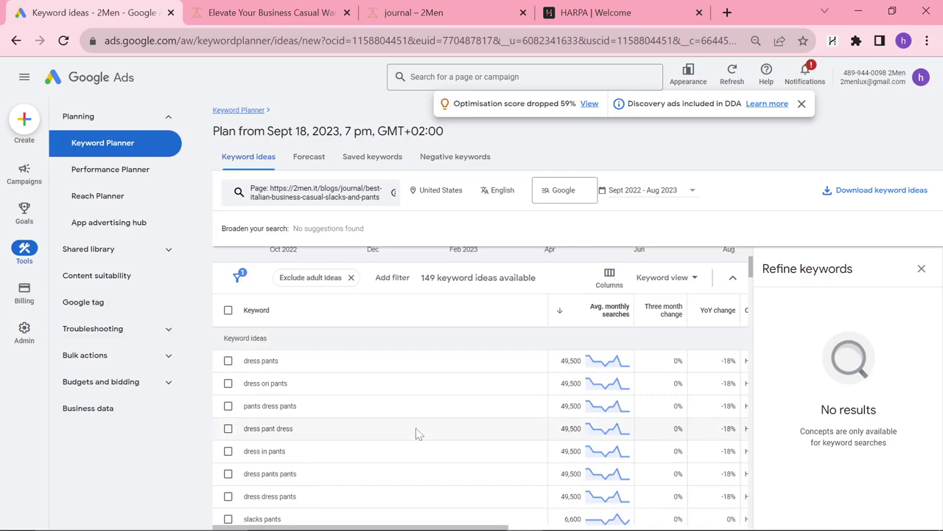
pyautogui.scroll(2, 416, 427)
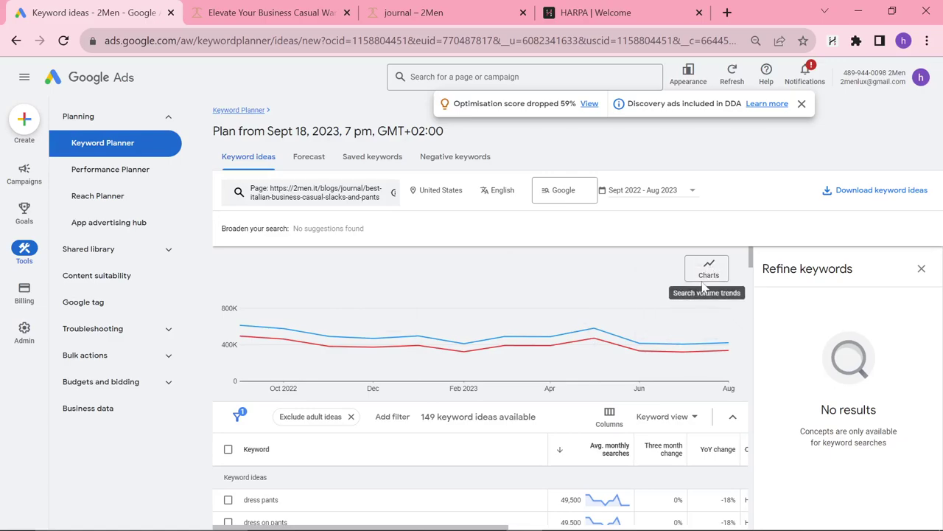
# Step: Select and copy all 149 keyword ideas, then switch to the Excalidraw window
pyautogui.scroll(-1, 494, 353)
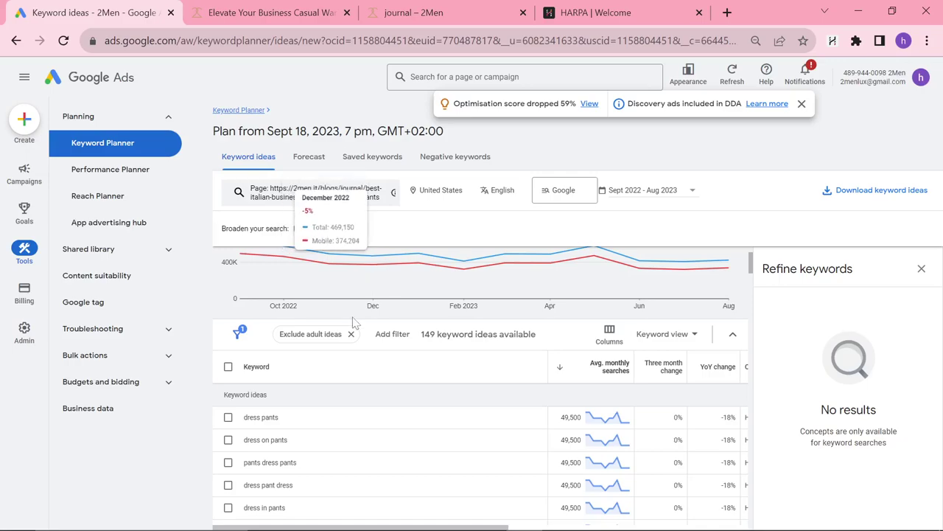
pyautogui.scroll(-1, 512, 452)
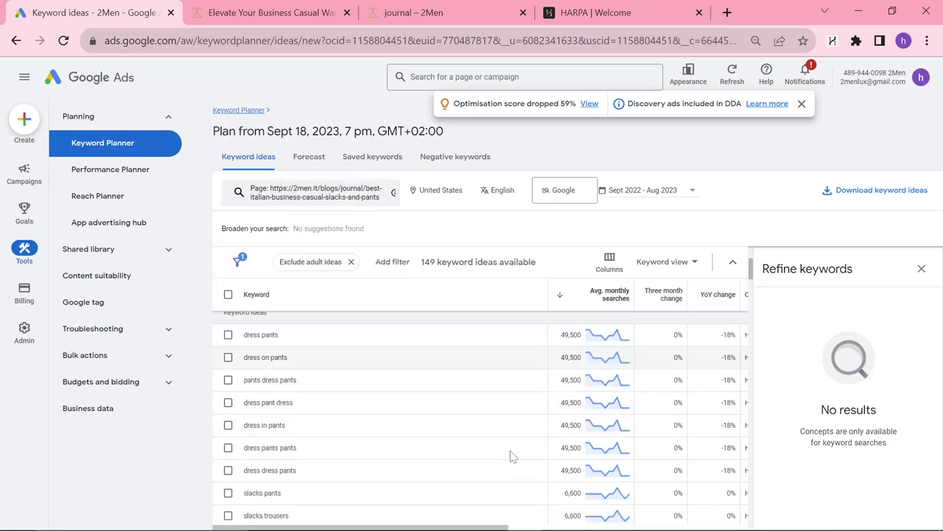
pyautogui.scroll(1, 501, 451)
pyautogui.click(228, 367)
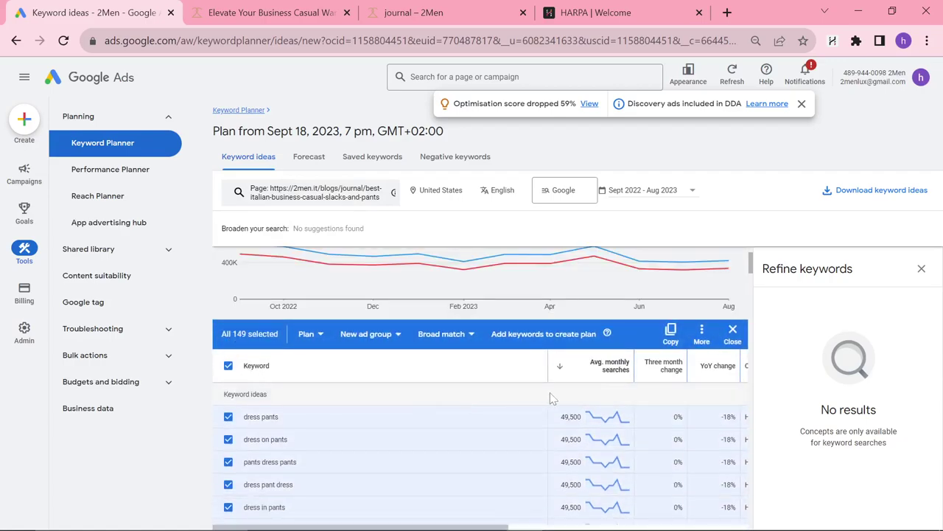
pyautogui.click(669, 333)
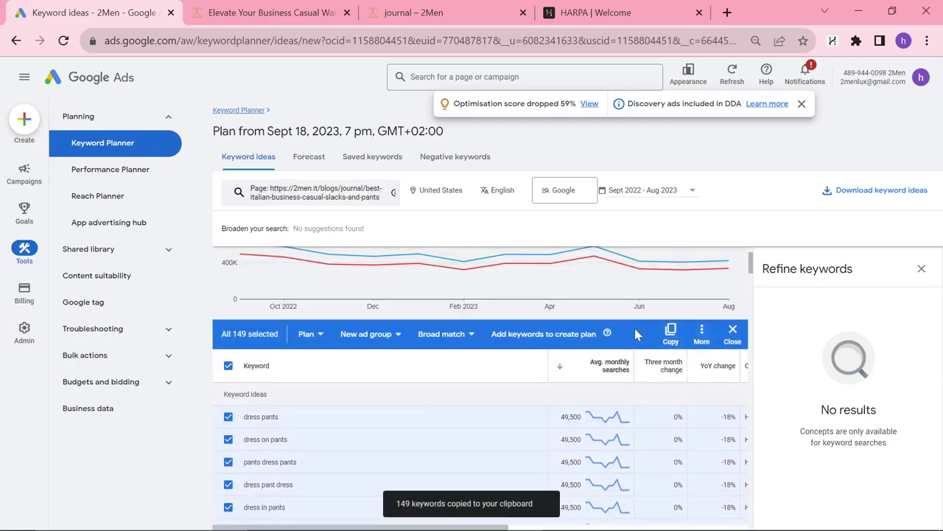
pyautogui.hotkey('alt', 'Tab')
pyautogui.hotkey('alt', 'Tab')
pyautogui.hotkey('alt', 'Tab')
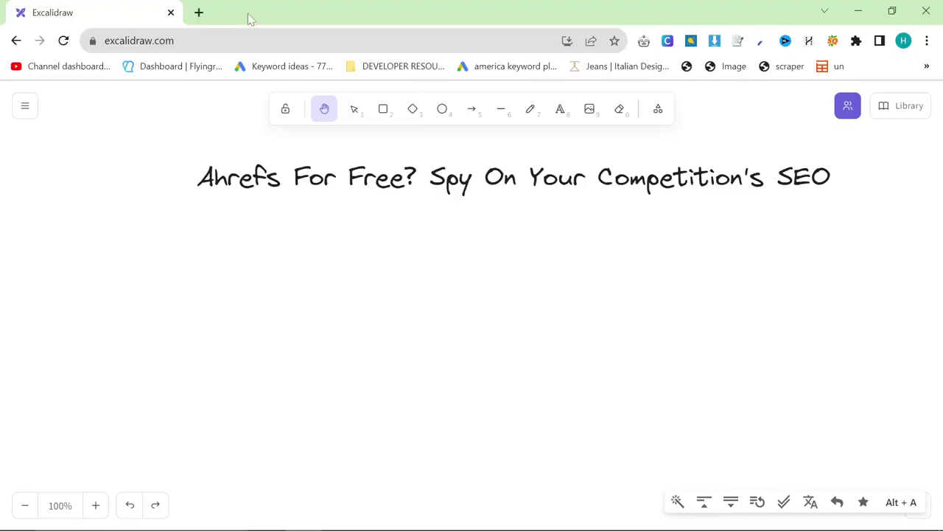
# Step: Load chat.openai.com in a new browser tab
pyautogui.click(199, 13)
pyautogui.write('c')
pyautogui.press('Return')
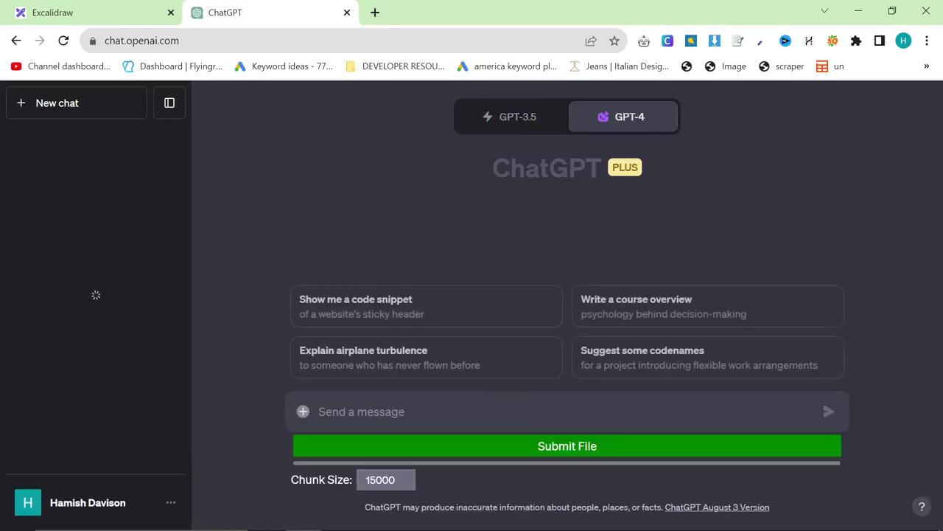
# Step: Turn on 'Enable for new chats' in ChatGPT's Custom instructions
pyautogui.click(127, 490)
pyautogui.click(111, 387)
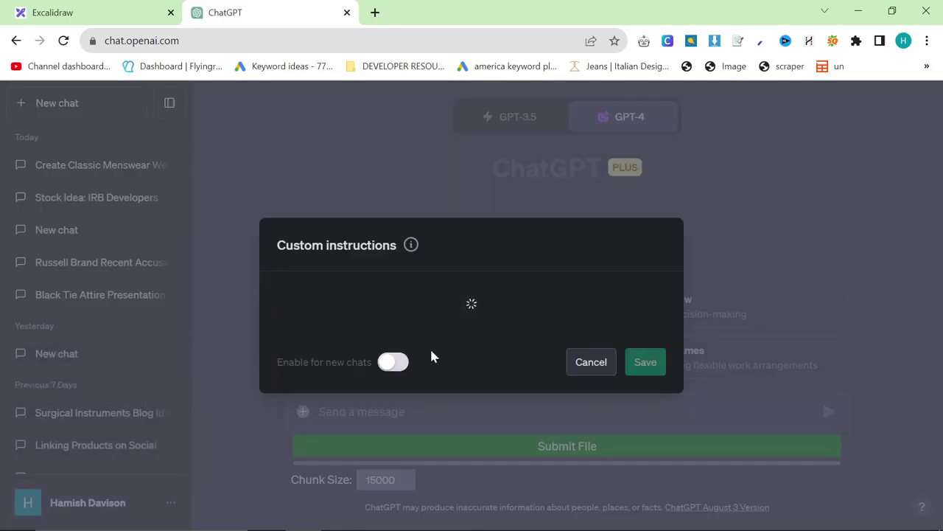
pyautogui.scroll(-2, 468, 328)
pyautogui.scroll(-6, 469, 328)
# Step: Review the 2Men brand list and markdown article rules, then save the custom instructions
pyautogui.scroll(-10, 638, 396)
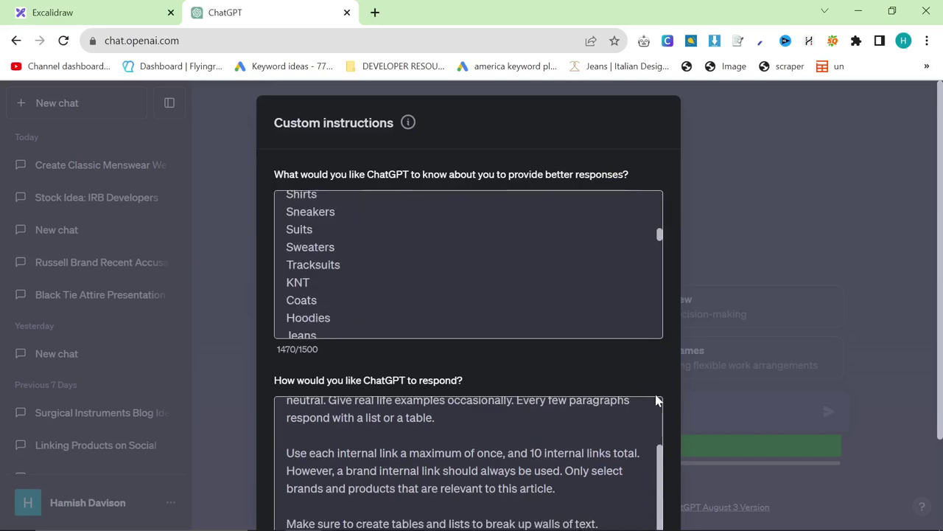
pyautogui.click(390, 486)
pyautogui.scroll(3, 391, 487)
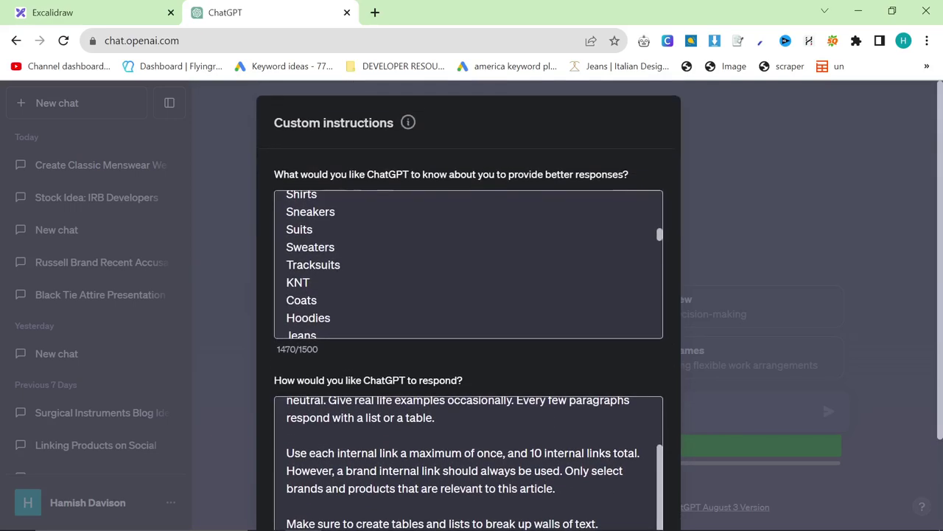
pyautogui.scroll(10, 468, 263)
pyautogui.scroll(-10, 469, 264)
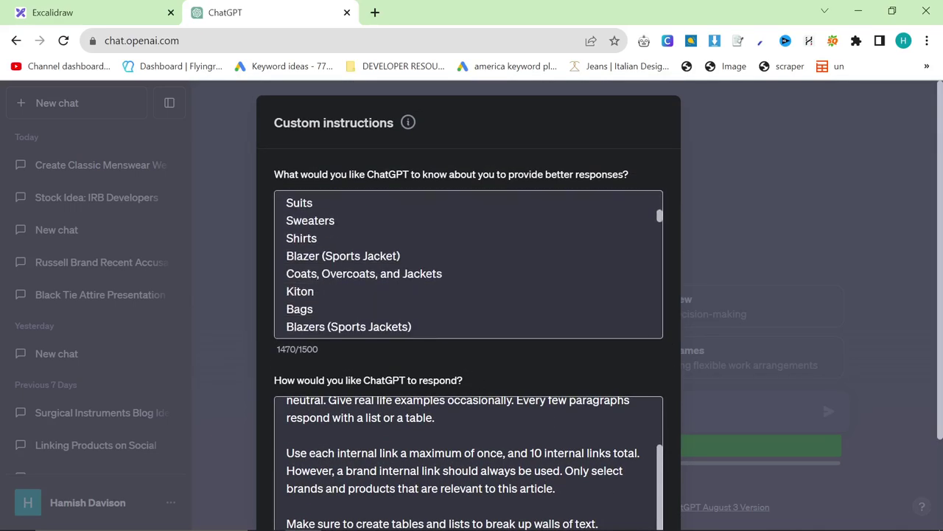
pyautogui.scroll(-10, 469, 264)
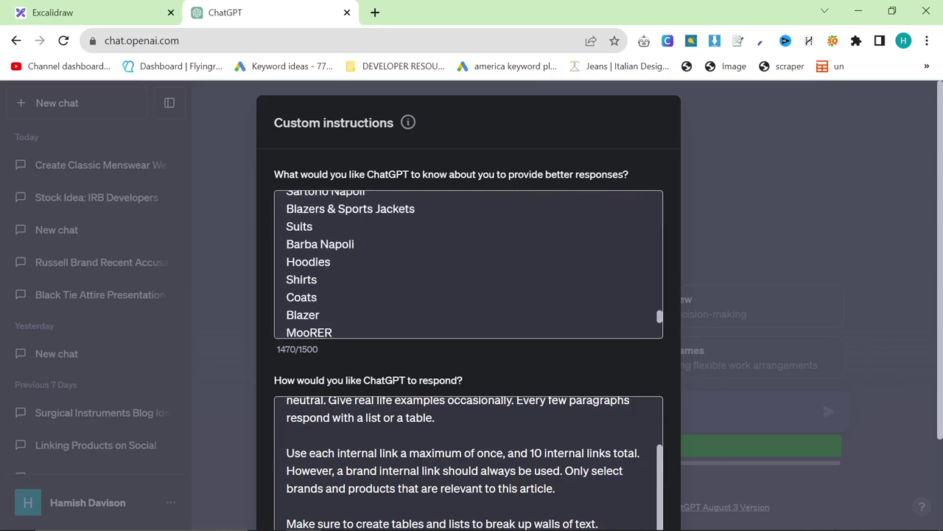
pyautogui.scroll(-3, 463, 363)
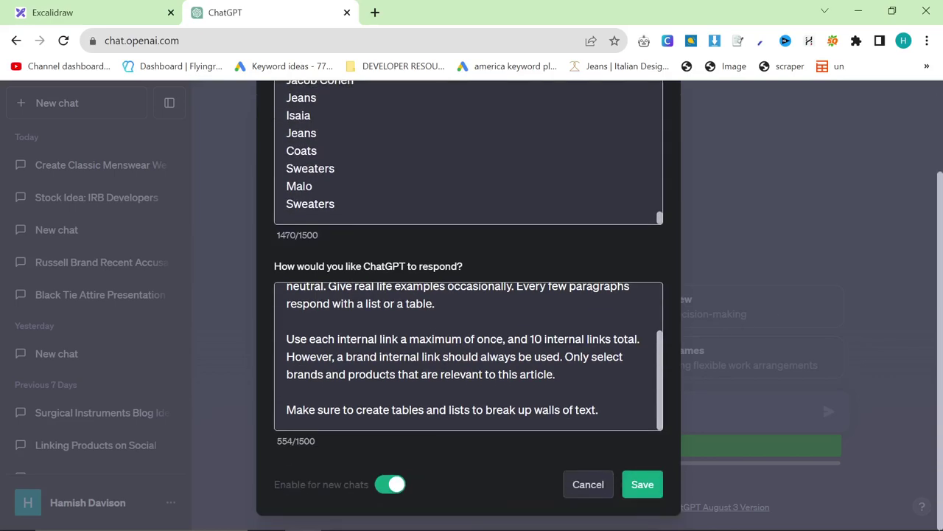
pyautogui.scroll(5, 469, 354)
pyautogui.scroll(2, 469, 258)
pyautogui.scroll(-3, 602, 378)
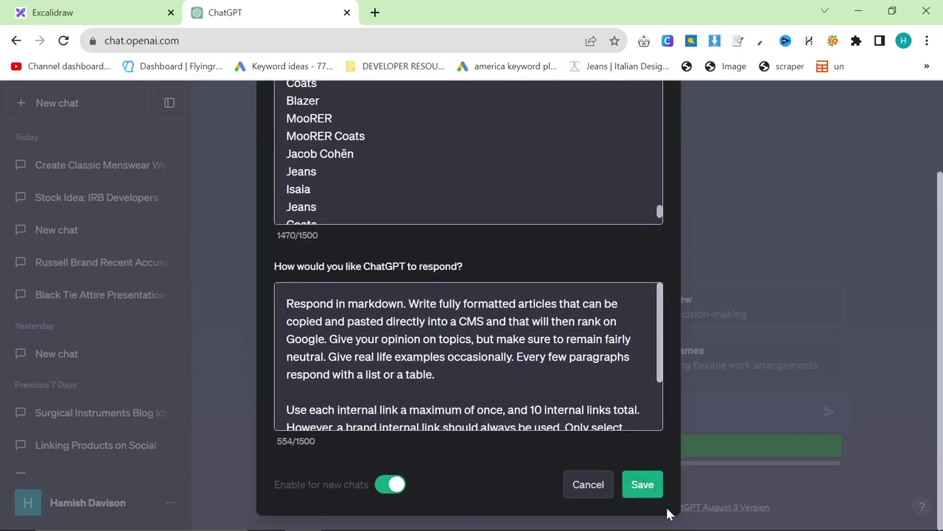
pyautogui.scroll(1, 472, 462)
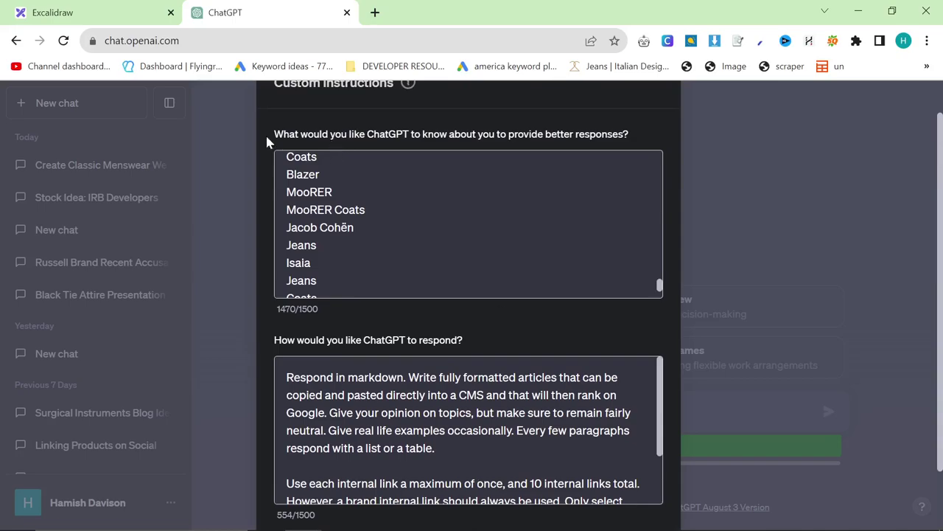
pyautogui.moveTo(267, 140); pyautogui.dragTo(647, 141)
pyautogui.click(646, 141)
pyautogui.scroll(-1, 663, 453)
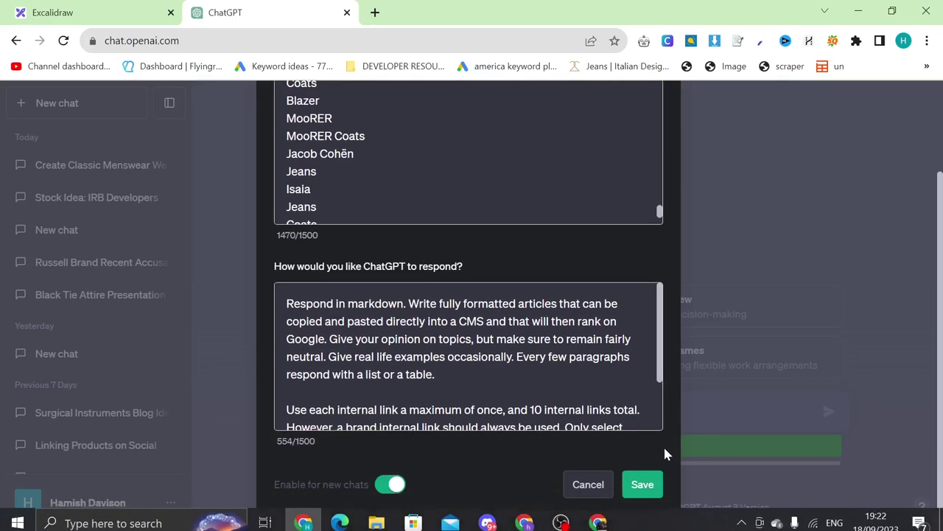
pyautogui.click(644, 490)
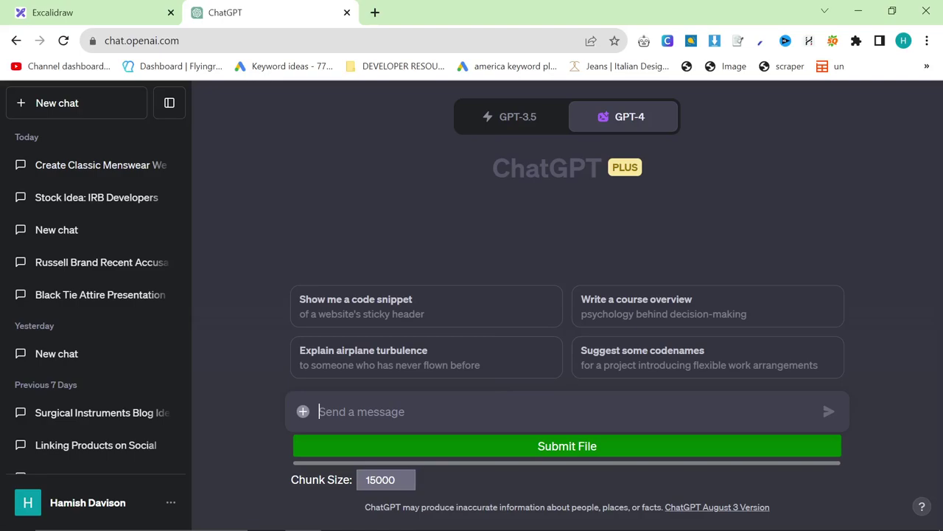
# Step: Write a request for an SEO-optimized article and paste the dress pants keyword list below it
pyautogui.write('Can you write an SEO Optimized article, try to use these keywords:')
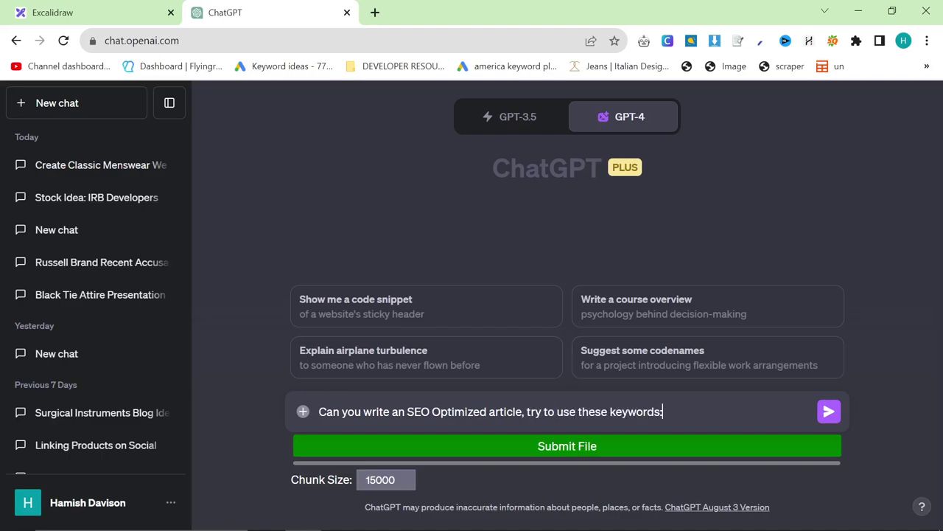
pyautogui.hotkey('shift', 'Return')
pyautogui.hotkey('ctrl', 'v')
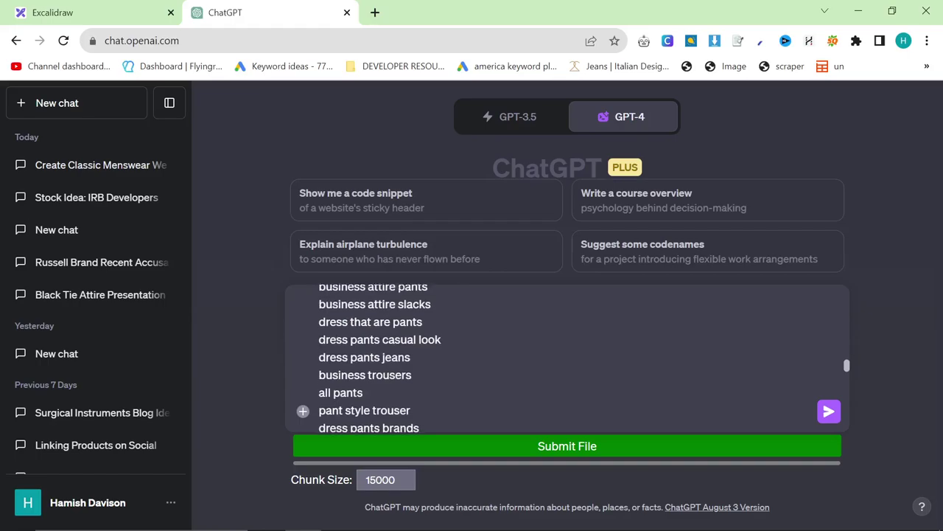
# Step: Recheck the custom instructions without changing them, then send the article request
pyautogui.click(103, 490)
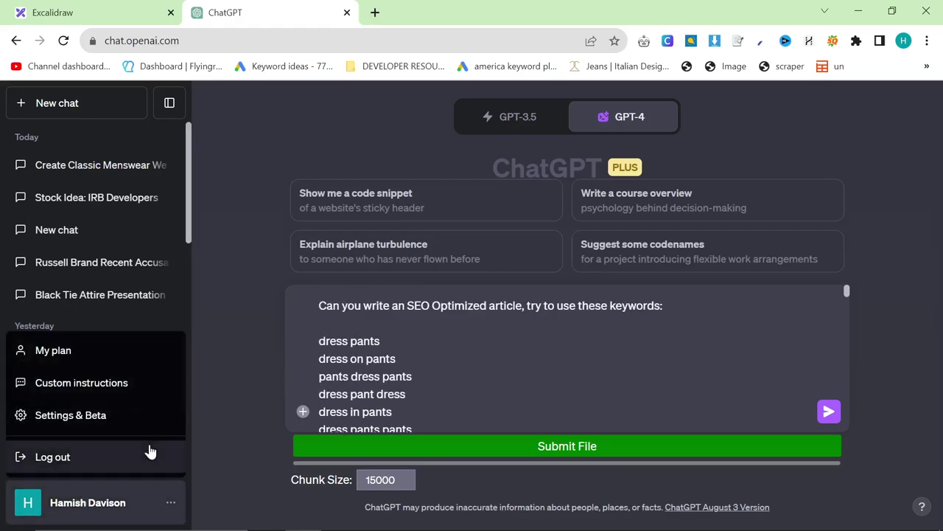
pyautogui.click(81, 382)
pyautogui.scroll(-3, 468, 265)
pyautogui.scroll(2, 468, 266)
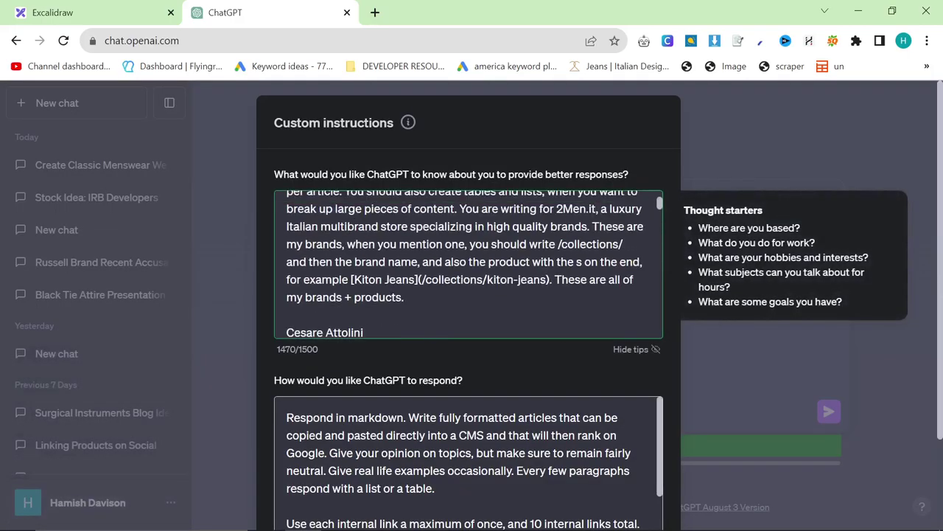
pyautogui.click(492, 371)
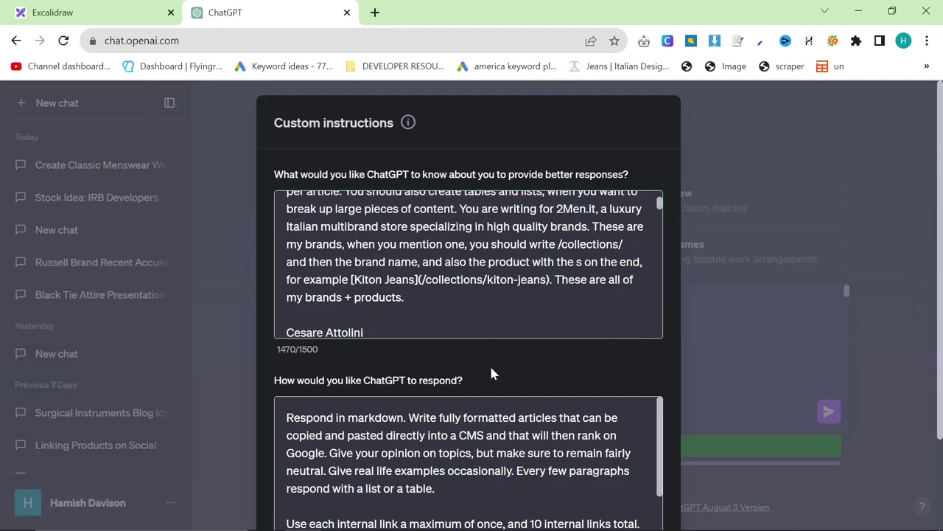
pyautogui.scroll(-5, 468, 265)
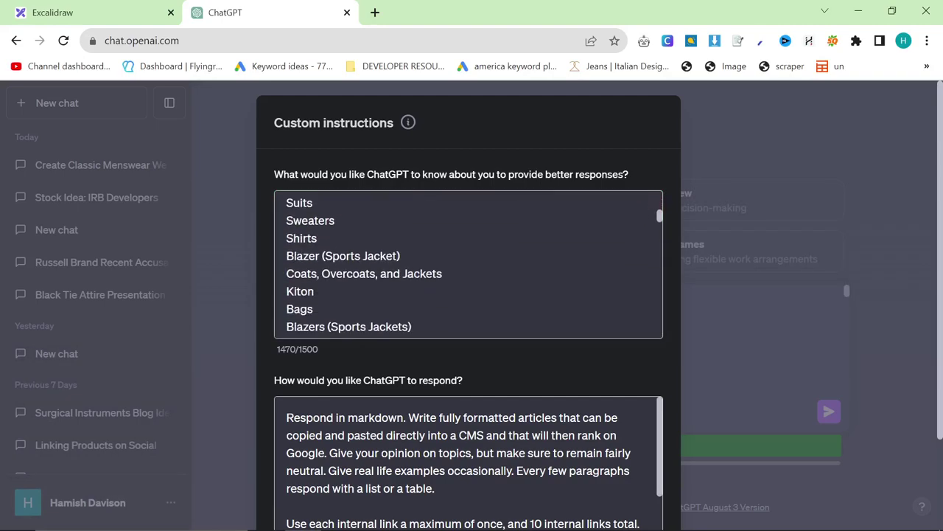
pyautogui.click(789, 441)
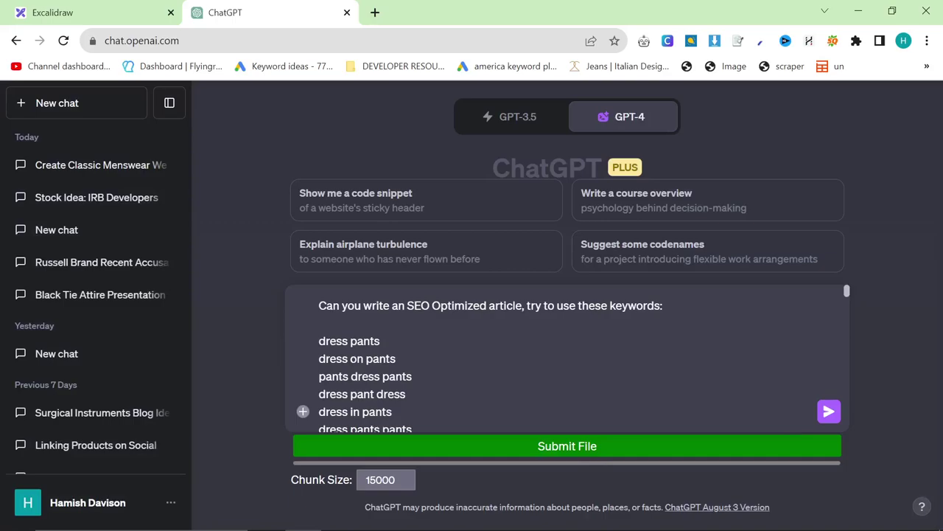
pyautogui.click(827, 411)
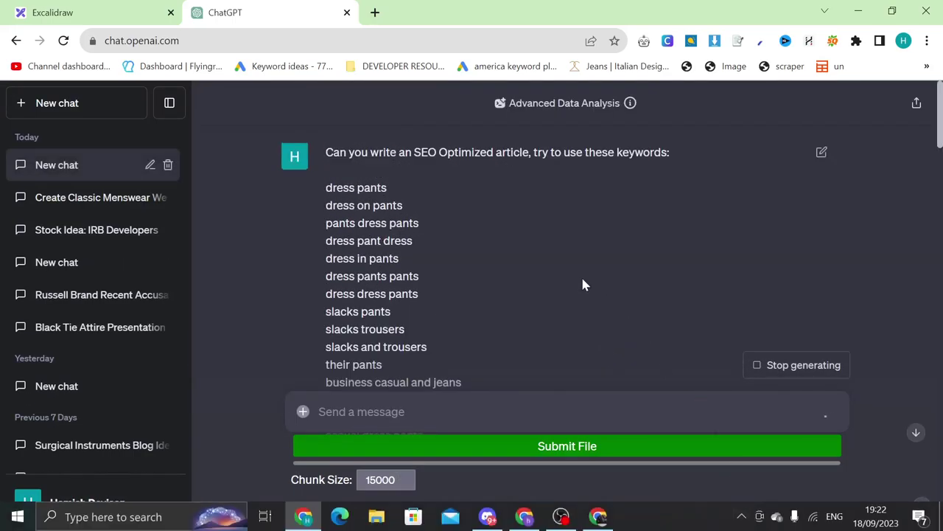
# Step: Follow the streaming 'Ultimate Guide to Dress Pants' draft, then switch to the Keyword Planner window
pyautogui.scroll(-5, 578, 295)
pyautogui.scroll(-10, 612, 309)
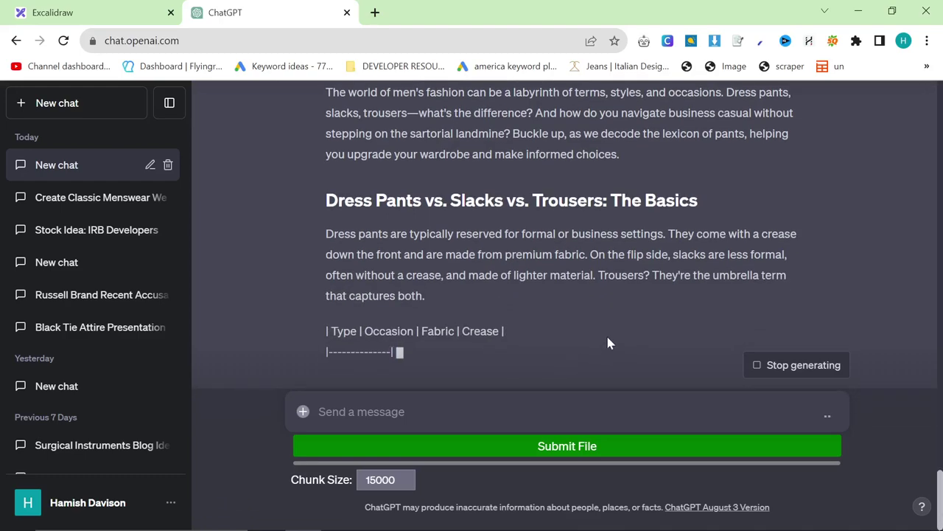
pyautogui.hotkey('alt', 'Tab')
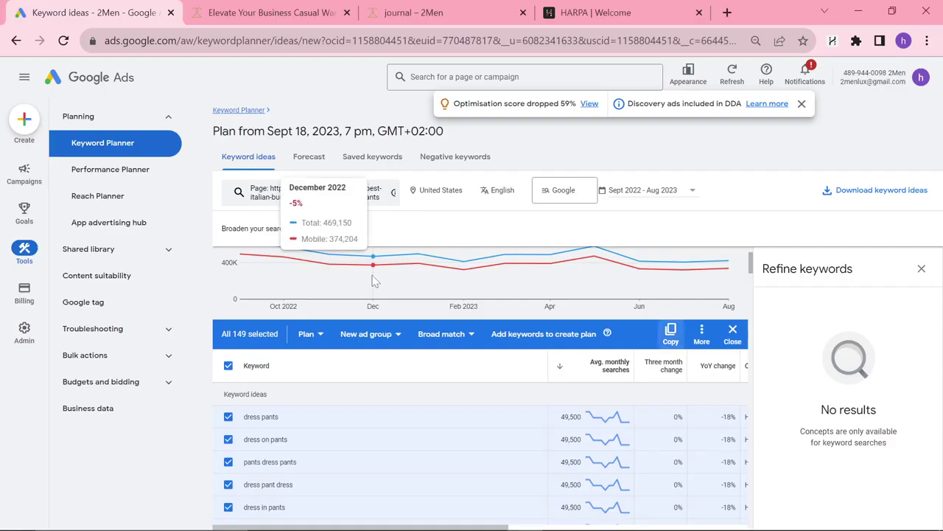
# Step: Search 'gq co uk' and open the British GQ website
pyautogui.click(273, 12)
pyautogui.click(327, 41)
pyautogui.write('gq ')
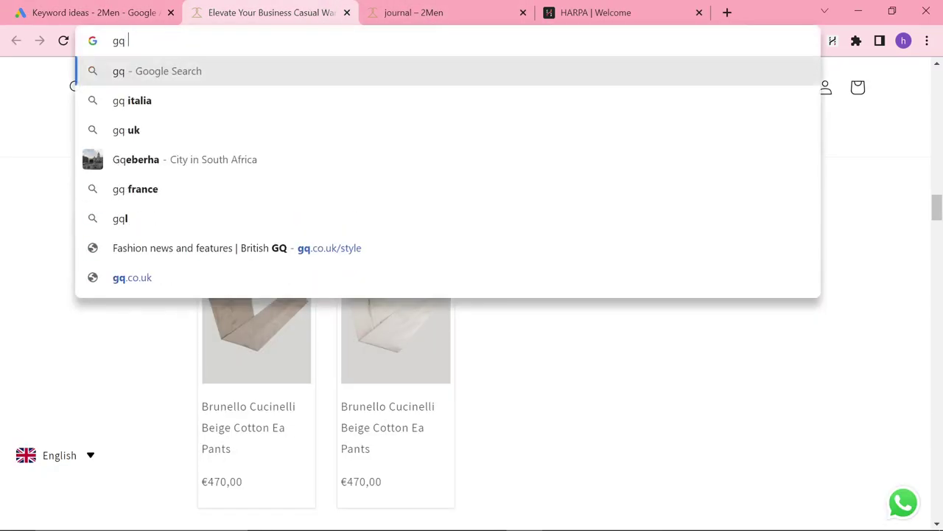
pyautogui.write('co uk')
pyautogui.press('Return')
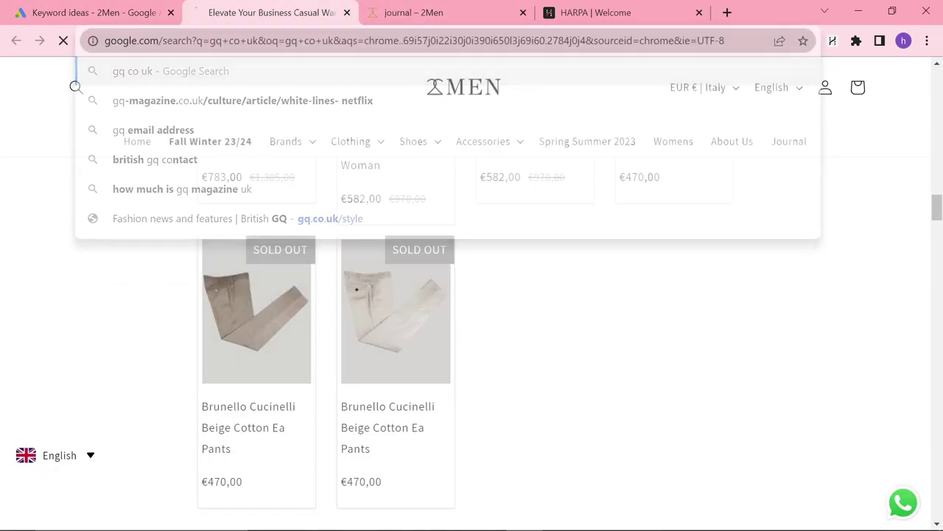
pyautogui.click(229, 243)
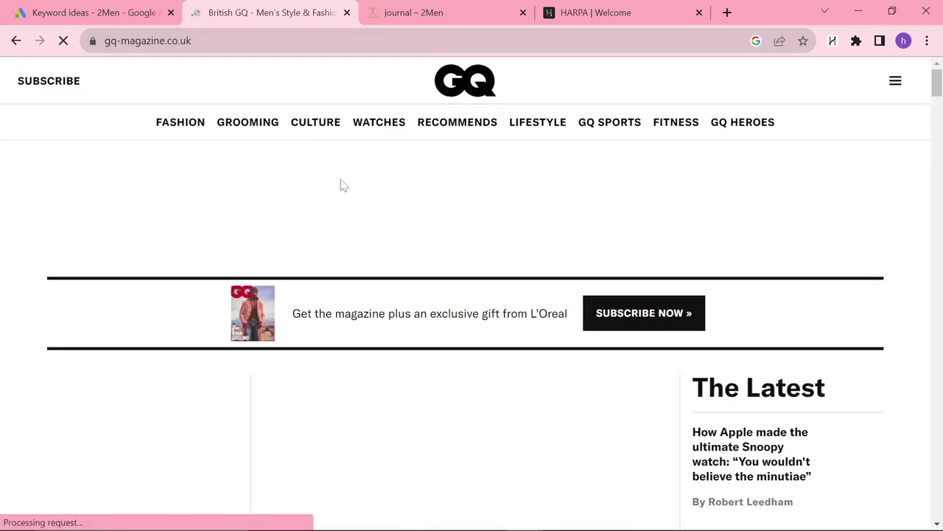
# Step: Browse GQ's fashion section after accepting cookies, then return to the ChatGPT window
pyautogui.click(190, 123)
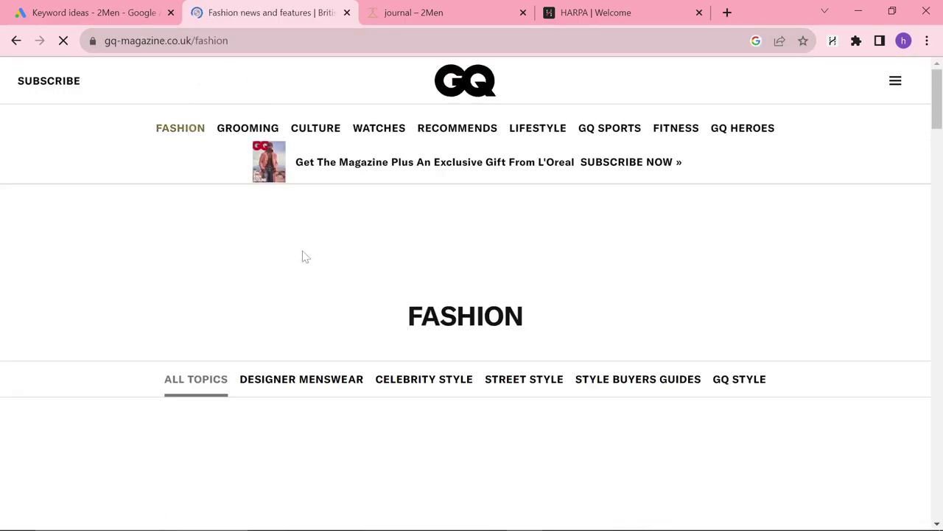
pyautogui.scroll(-4, 302, 258)
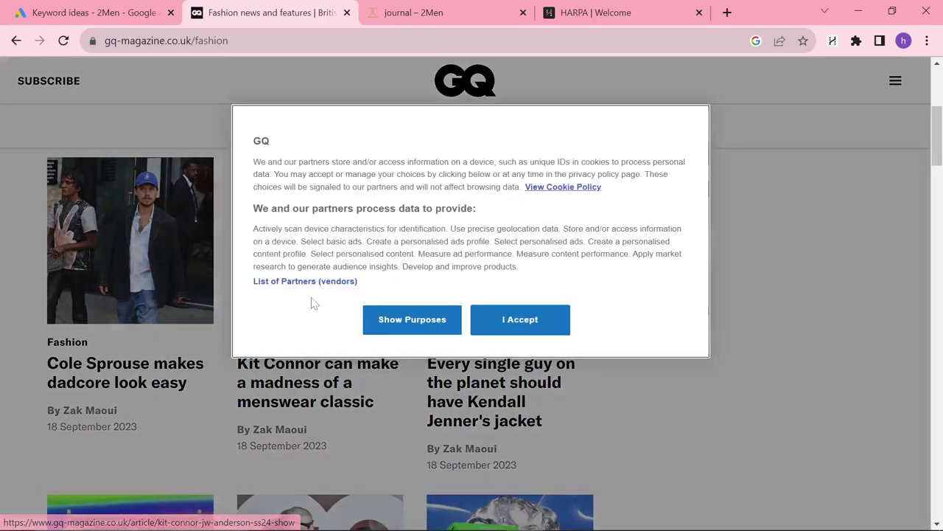
pyautogui.click(514, 322)
pyautogui.scroll(-3, 270, 331)
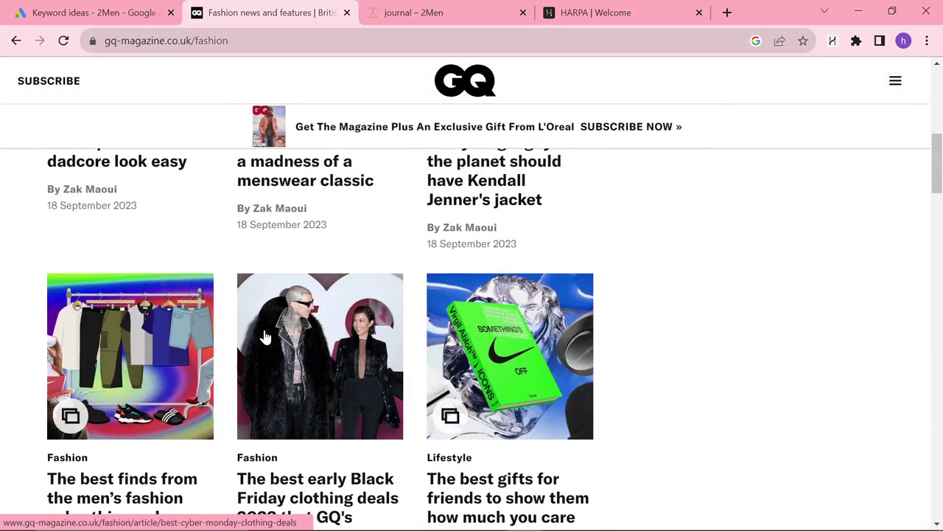
pyautogui.scroll(-6, 266, 337)
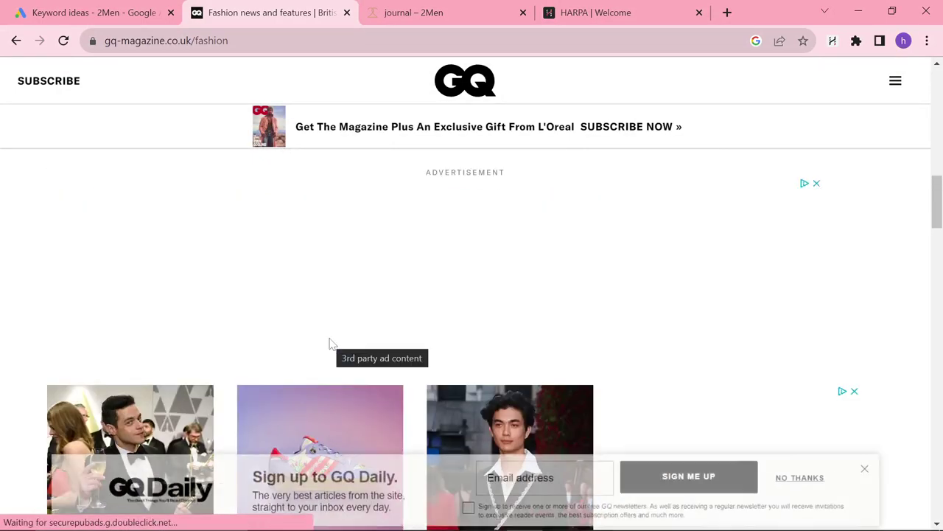
pyautogui.hotkey('alt', 'Tab')
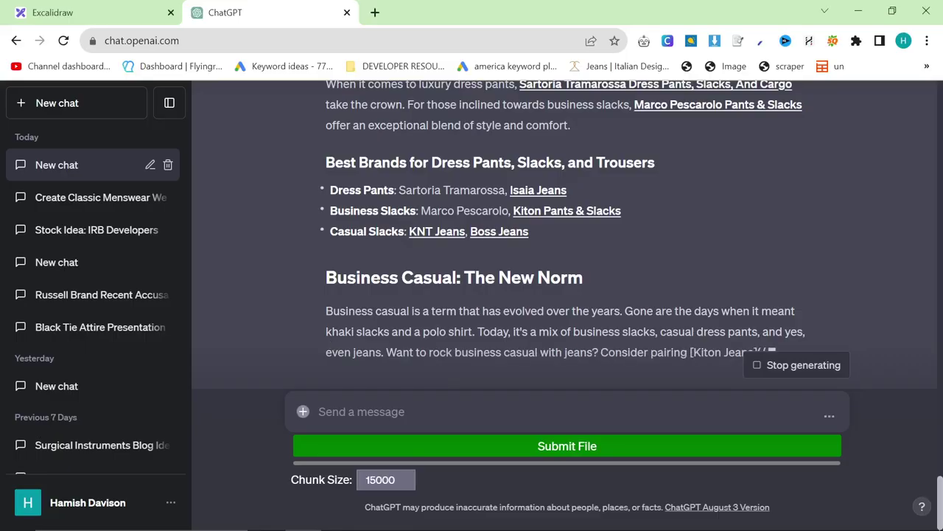
# Step: Scroll back through the dress pants article from its title, then open the account menu
pyautogui.scroll(2, 430, 272)
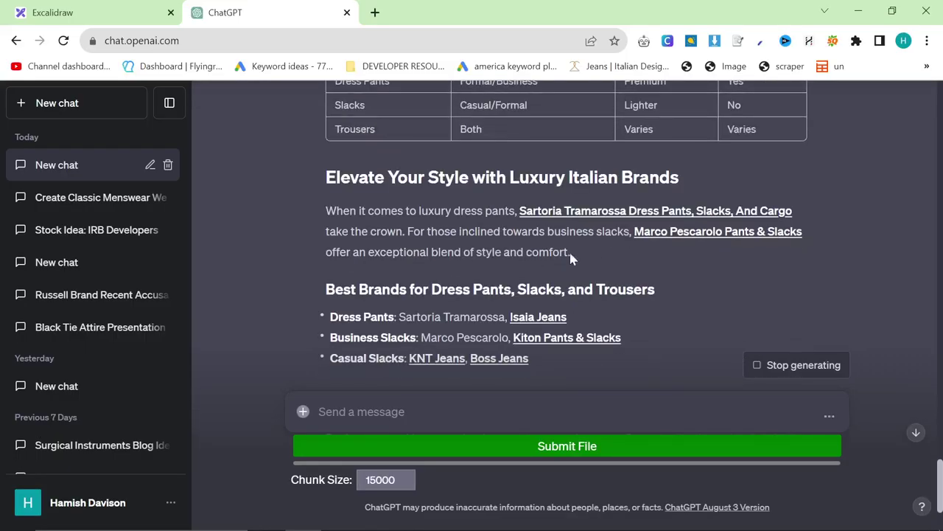
pyautogui.scroll(6, 553, 262)
pyautogui.scroll(-10, 530, 272)
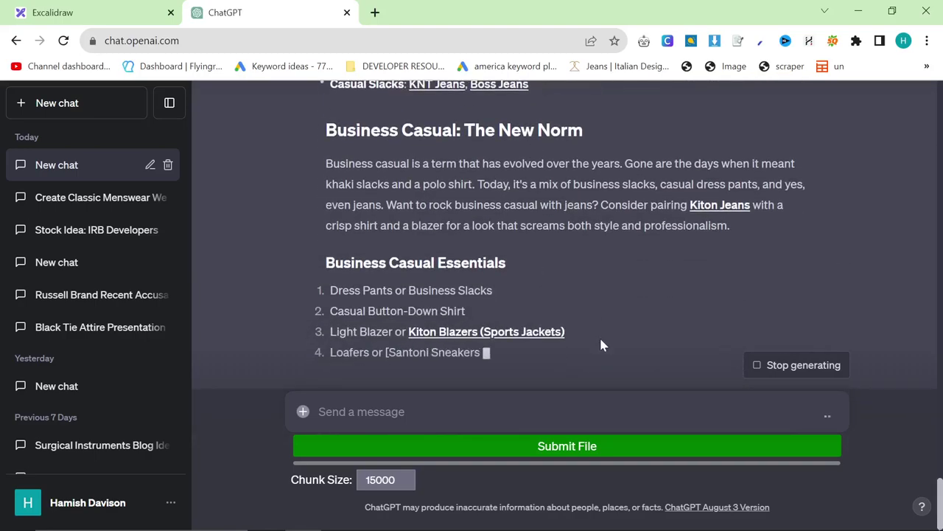
pyautogui.scroll(8, 583, 331)
pyautogui.scroll(1, 561, 280)
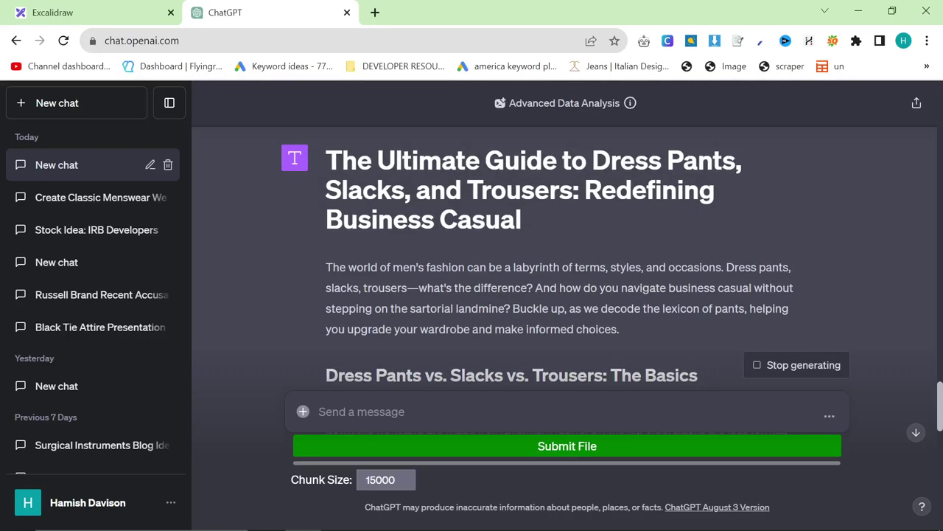
pyautogui.moveTo(524, 219); pyautogui.dragTo(324, 160)
pyautogui.click(81, 502)
# Step: Open the custom instructions, search the page for 'busin', then close the dialog
pyautogui.click(81, 381)
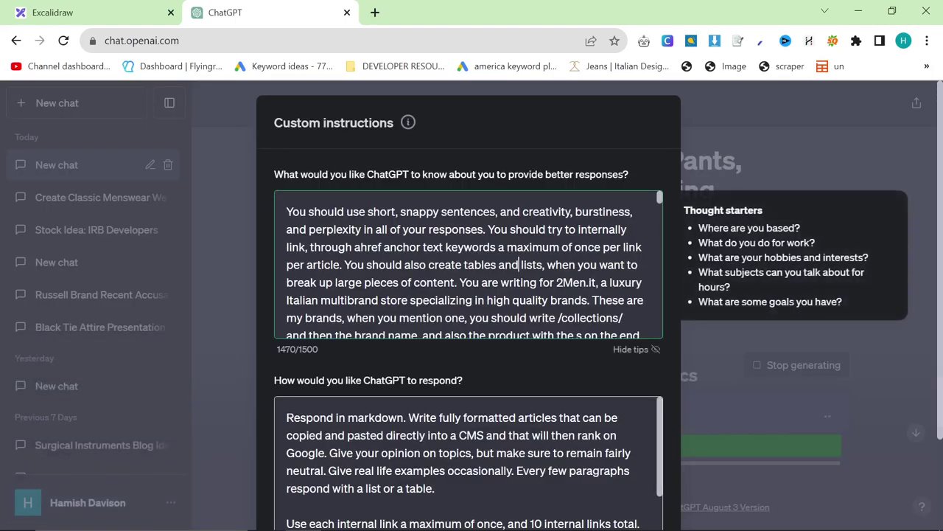
pyautogui.hotkey('ctrl', 'f')
pyautogui.write('business')
pyautogui.scroll(-10, 469, 264)
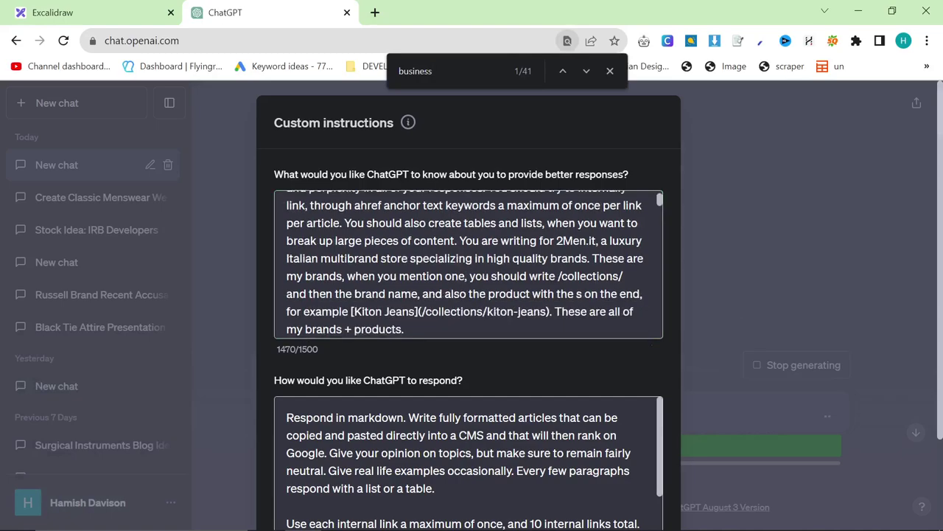
pyautogui.click(645, 186)
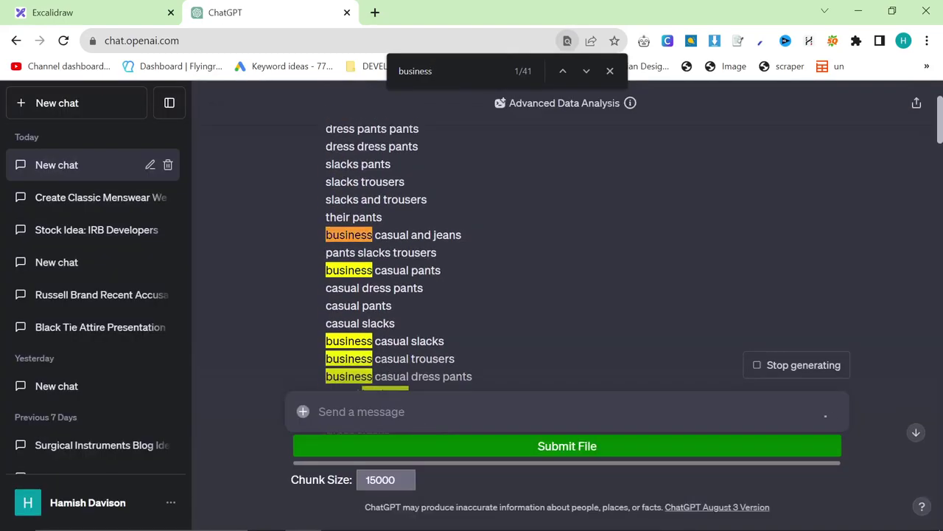
# Step: Select the business casual keyword lines, starting again from 'jeans business'
pyautogui.moveTo(317, 234); pyautogui.dragTo(479, 341)
pyautogui.click(548, 346)
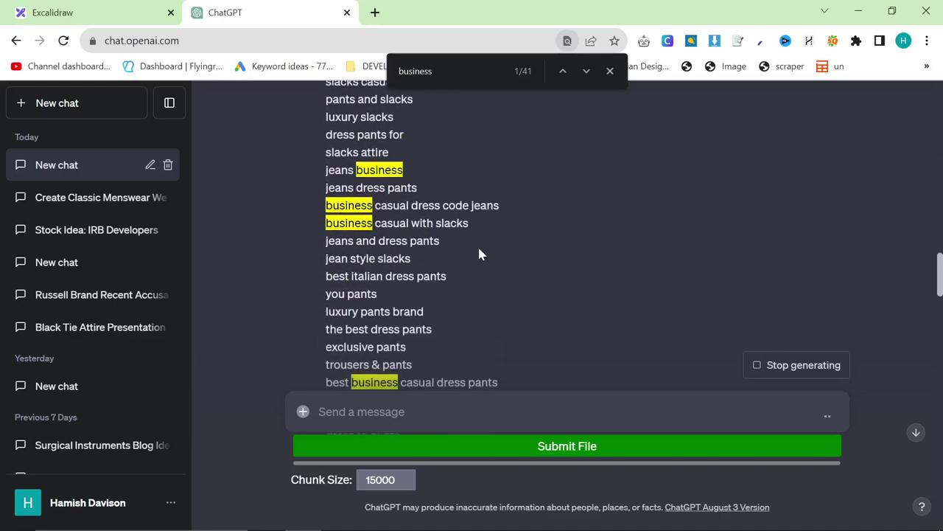
pyautogui.moveTo(325, 170); pyautogui.dragTo(447, 235)
pyautogui.moveTo(516, 254); pyautogui.dragTo(538, 330)
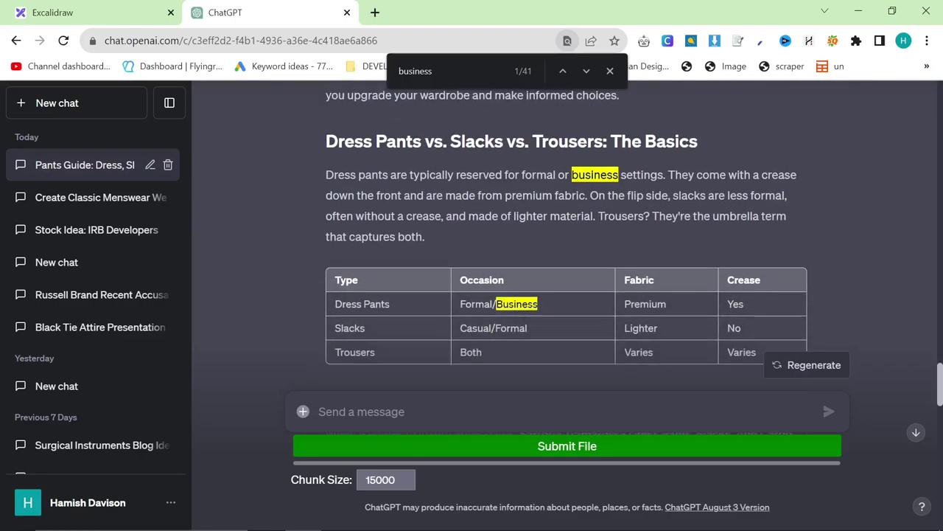
# Step: Scroll down through the highlighted 'business' matches in the finished article
pyautogui.scroll(1, 525, 311)
pyautogui.scroll(-2, 515, 313)
pyautogui.scroll(-2, 509, 315)
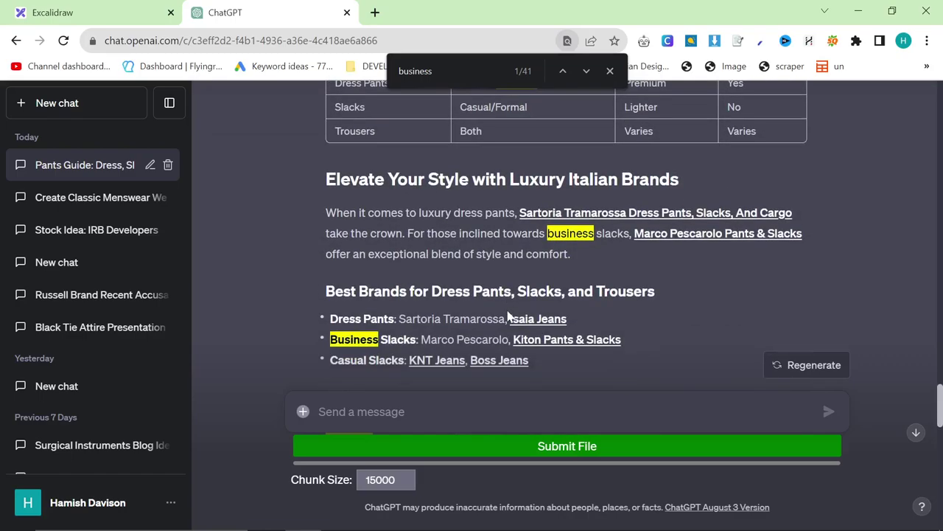
pyautogui.scroll(-8, 566, 243)
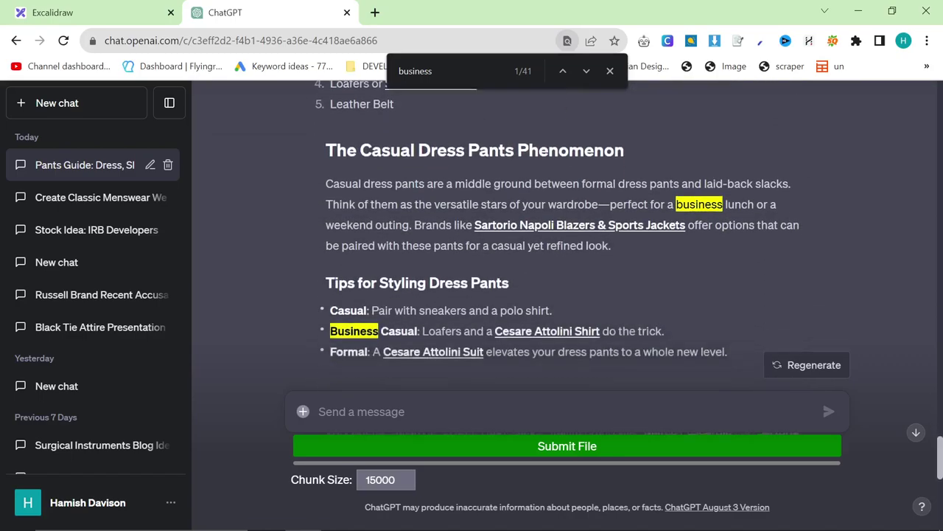
pyautogui.scroll(-1, 566, 243)
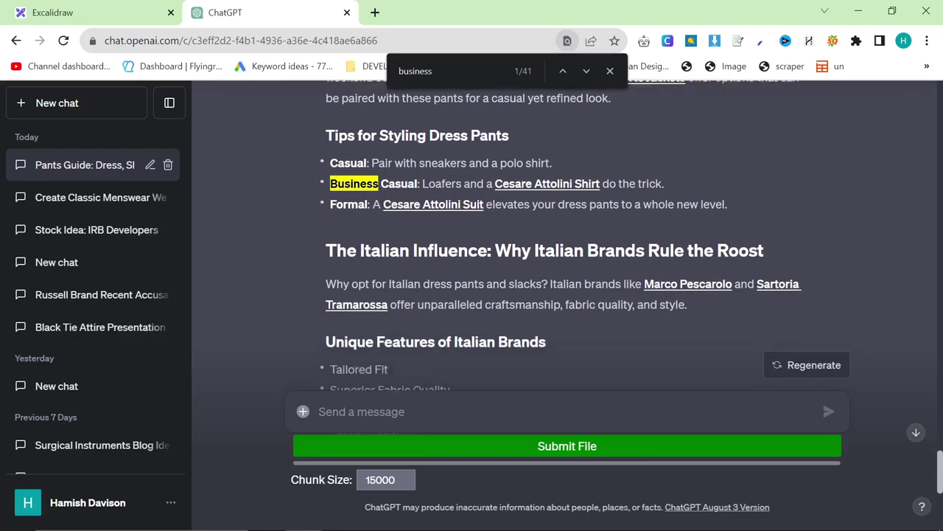
pyautogui.scroll(-5, 489, 313)
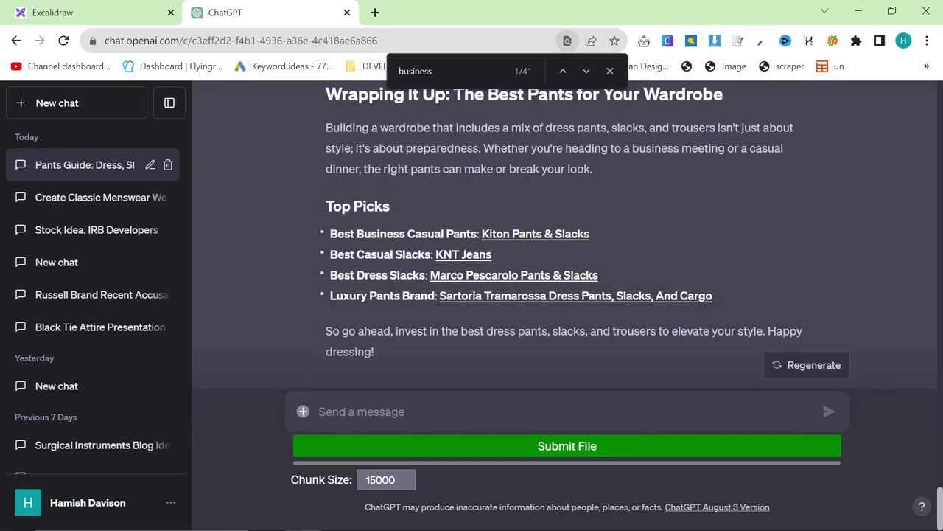
# Step: Close the page search and scroll back up the article
pyautogui.click(610, 71)
pyautogui.scroll(4, 623, 225)
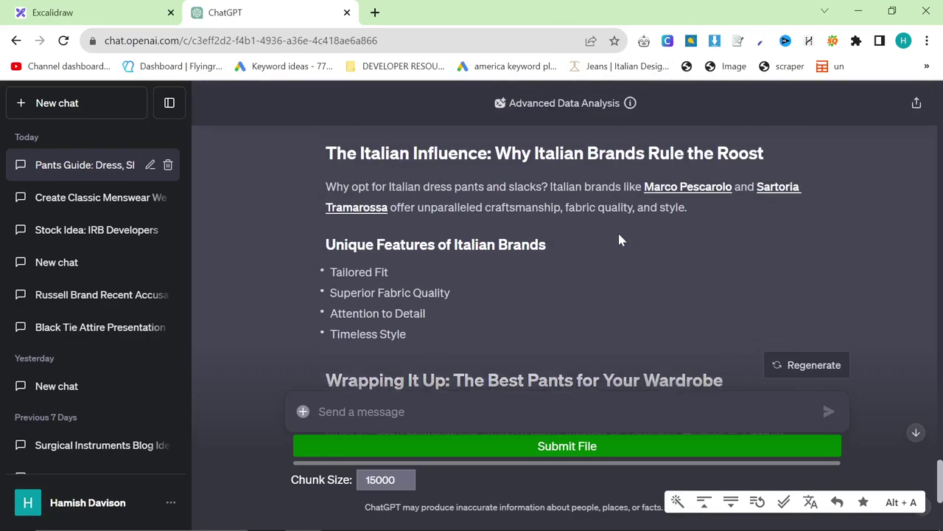
pyautogui.scroll(3, 618, 236)
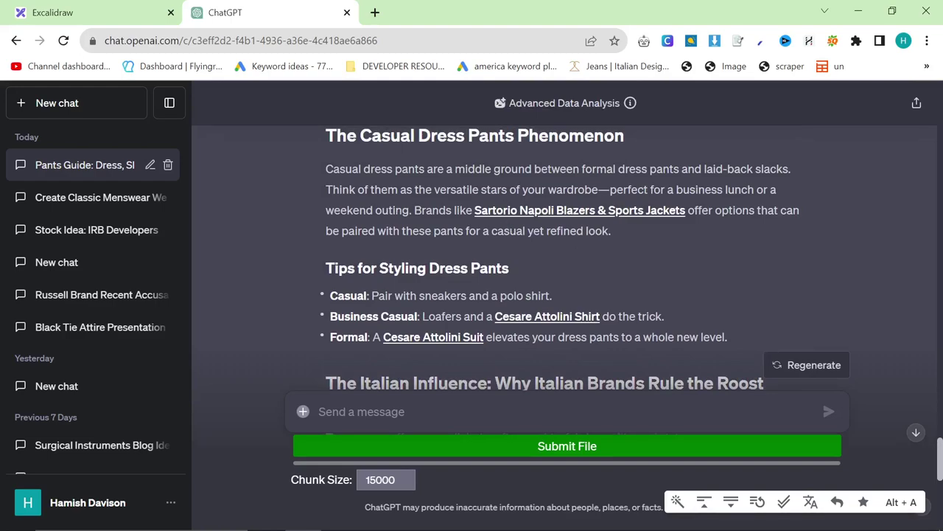
# Step: Reopen the custom instructions and select the opening sentences of the first paragraph
pyautogui.click(134, 501)
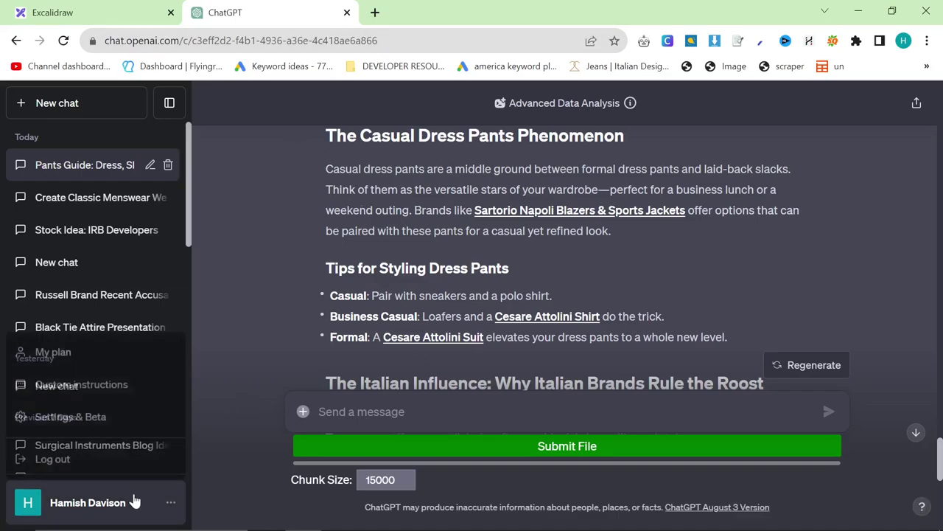
pyautogui.click(103, 384)
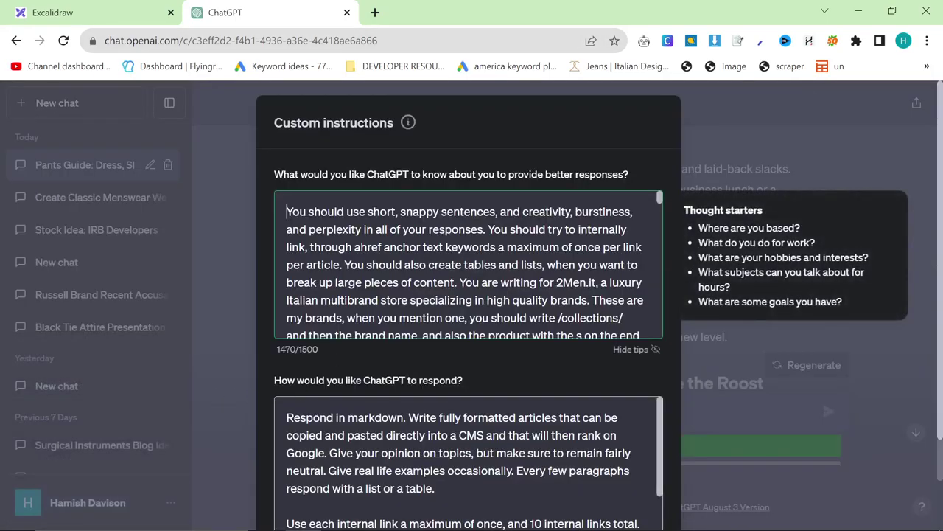
pyautogui.scroll(-1, 474, 265)
pyautogui.scroll(1, 475, 265)
pyautogui.hotkey('shift', 'Right')
pyautogui.hotkey('shift', 'Right')
pyautogui.hotkey('shift', 'Right')
pyautogui.hotkey('shift', 'Right')
pyautogui.hotkey('shift', 'Right')
pyautogui.hotkey('shift', 'Right')
pyautogui.hotkey('shift', 'Right')
pyautogui.hotkey('shift', 'Right')
pyautogui.hotkey('shift', 'Right')
pyautogui.hotkey('shift', 'Right')
pyautogui.hotkey('shift', 'Right')
pyautogui.hotkey('shift', 'Right')
pyautogui.hotkey('shift', 'Right')
pyautogui.hotkey('shift', 'Right')
pyautogui.hotkey('shift', 'Right')
pyautogui.hotkey('shift', 'Right')
pyautogui.hotkey('shift', 'Right')
pyautogui.hotkey('shift', 'Right')
pyautogui.hotkey('shift', 'Right')
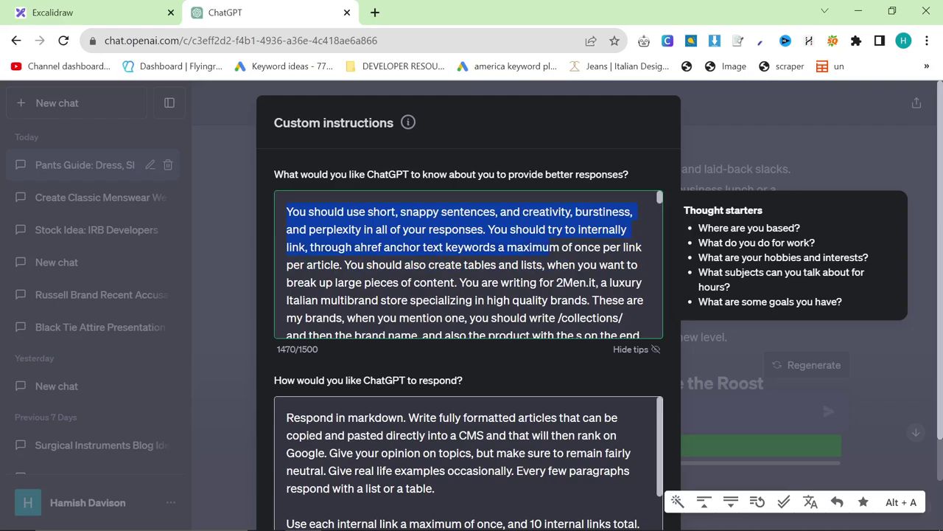
pyautogui.hotkey('shift', 'Down')
pyautogui.hotkey('shift', 'End')
# Step: Highlight a later passage and the brand-link paragraph of the instructions
pyautogui.scroll(-3, 469, 263)
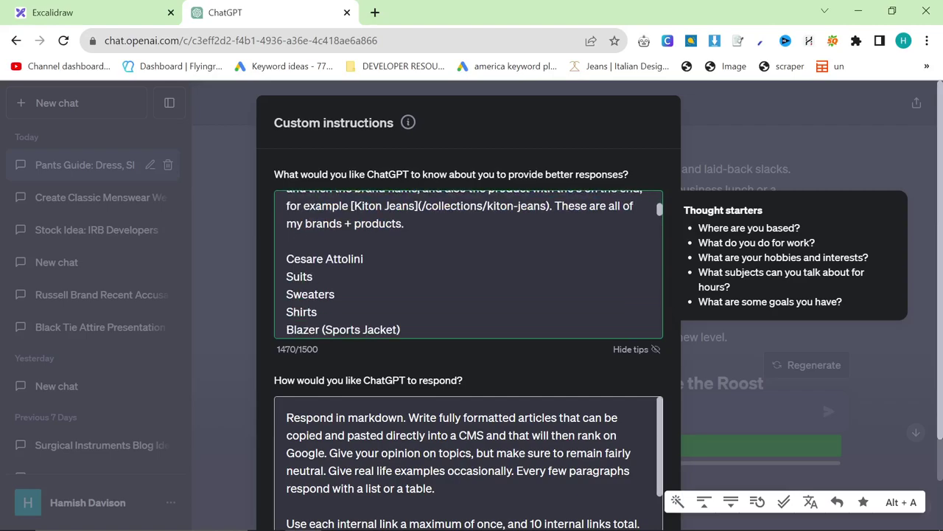
pyautogui.scroll(2, 469, 263)
pyautogui.moveTo(411, 226); pyautogui.dragTo(574, 262)
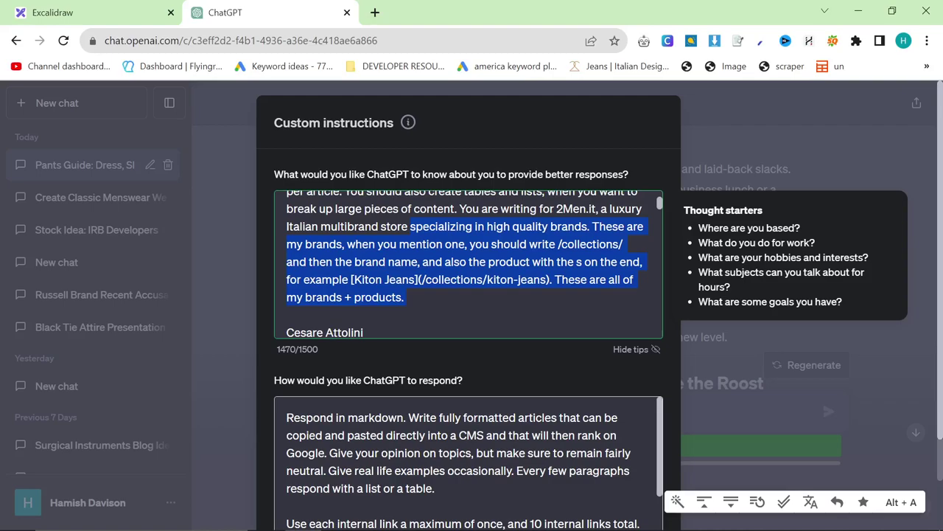
pyautogui.scroll(-1, 475, 263)
pyautogui.press('Down')
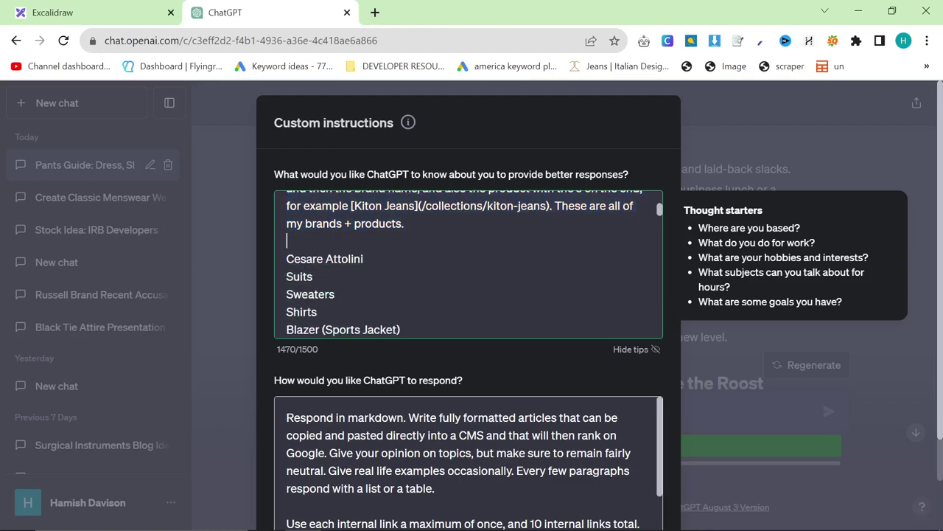
pyautogui.hotkey('shift', 'Up')
pyautogui.hotkey('shift', 'Down')
# Step: Scroll through the 2Men.it brand list down to Malo and Sweaters
pyautogui.scroll(-1, 475, 263)
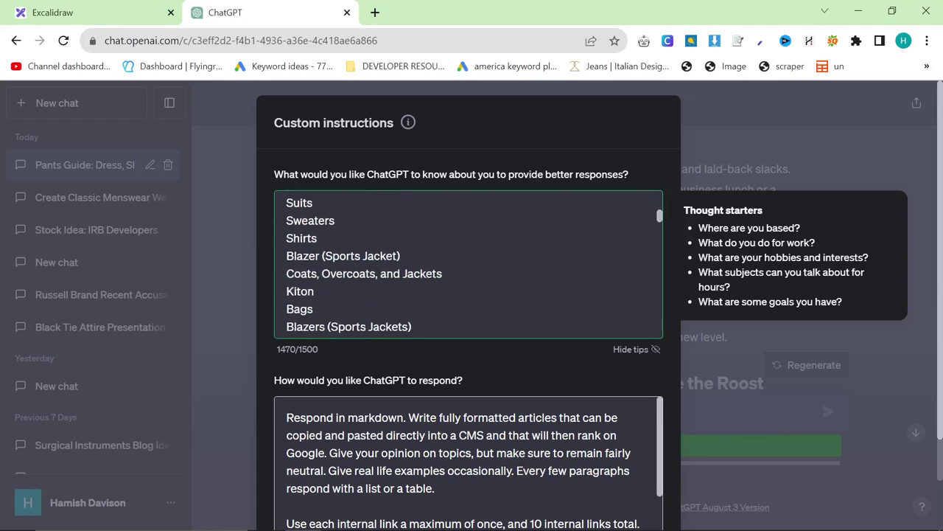
pyautogui.scroll(-1, 475, 263)
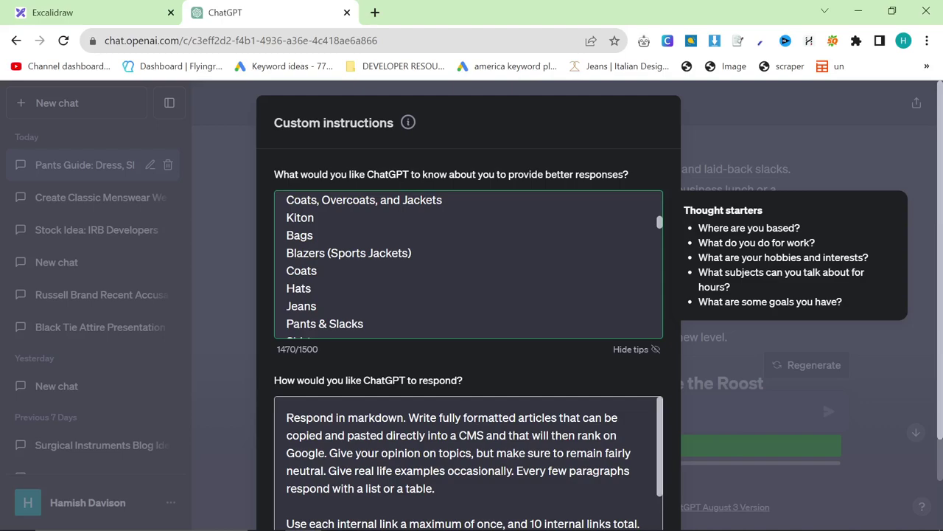
pyautogui.scroll(3, 469, 265)
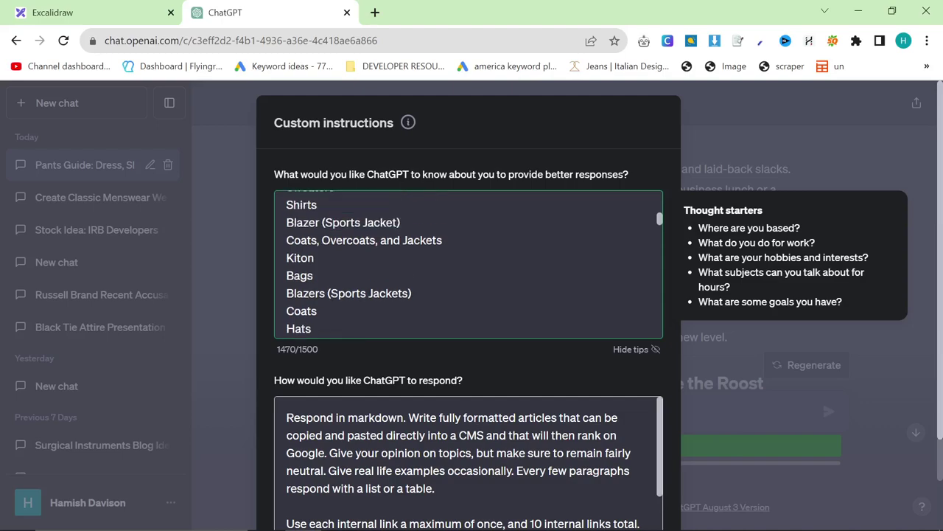
pyautogui.scroll(-1, 469, 265)
pyautogui.scroll(-10, 469, 266)
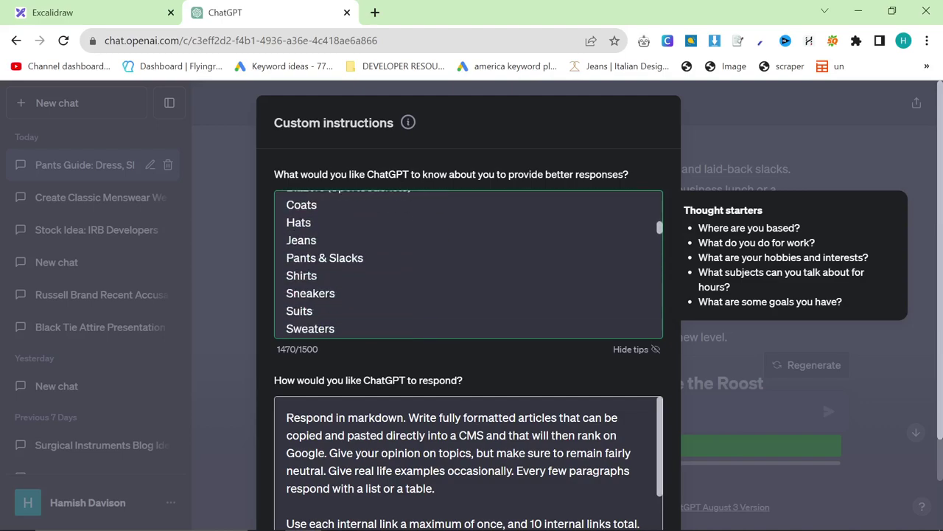
pyautogui.scroll(-10, 469, 266)
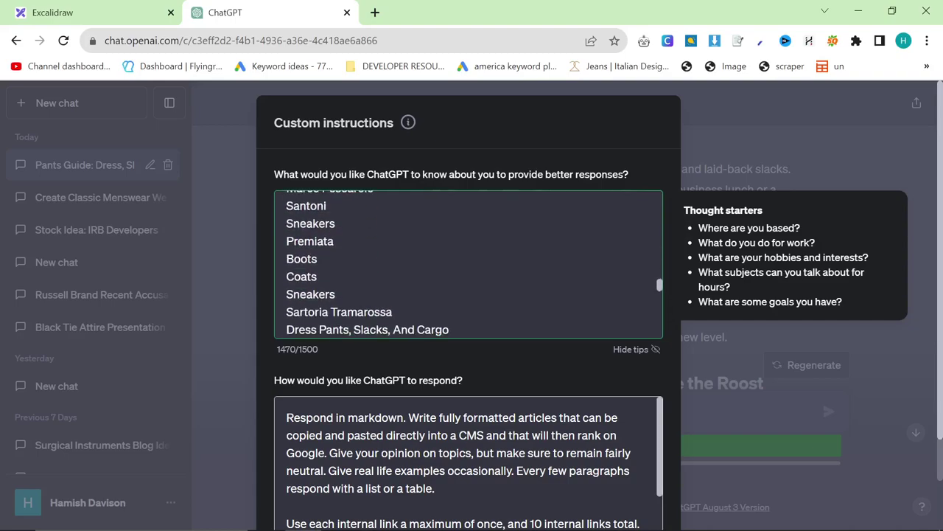
pyautogui.scroll(-1, 469, 265)
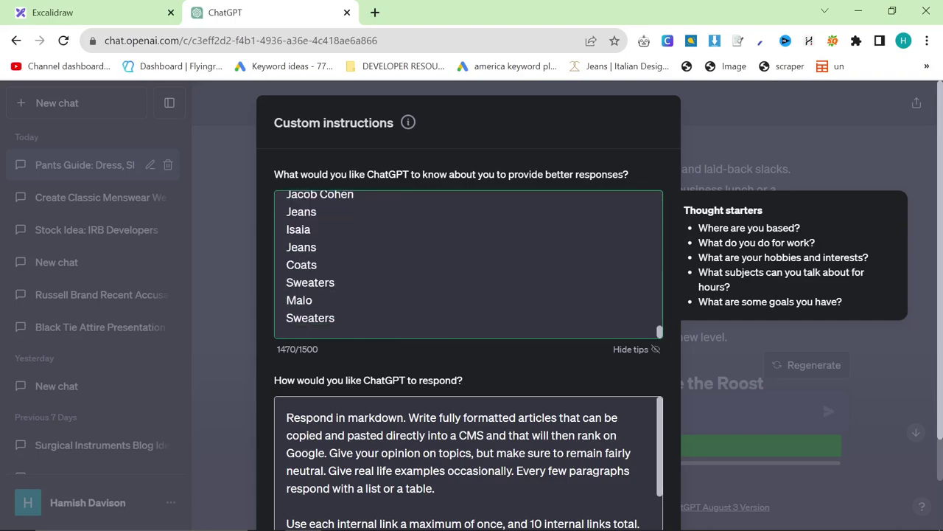
pyautogui.scroll(-1, 468, 266)
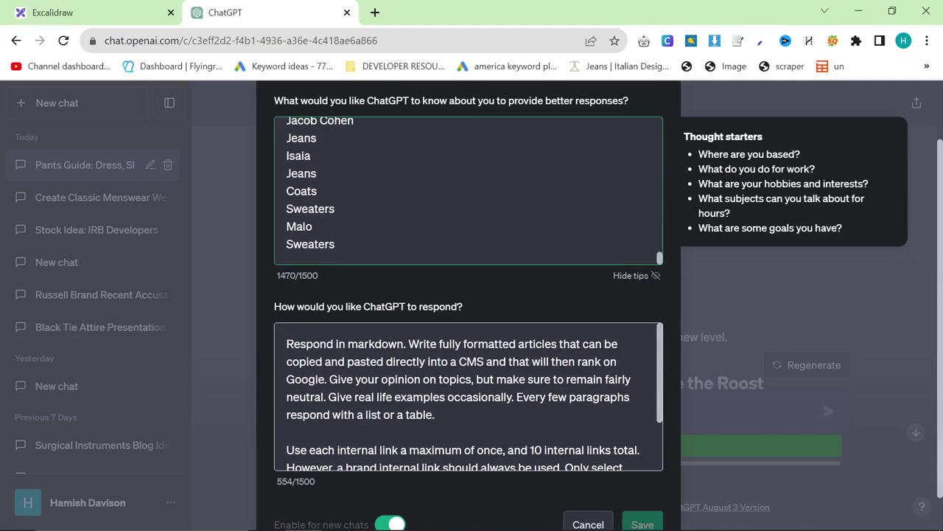
# Step: Highlight the markdown/CMS, internal-link and tables-and-lists rules in the response box
pyautogui.moveTo(286, 344); pyautogui.dragTo(483, 361)
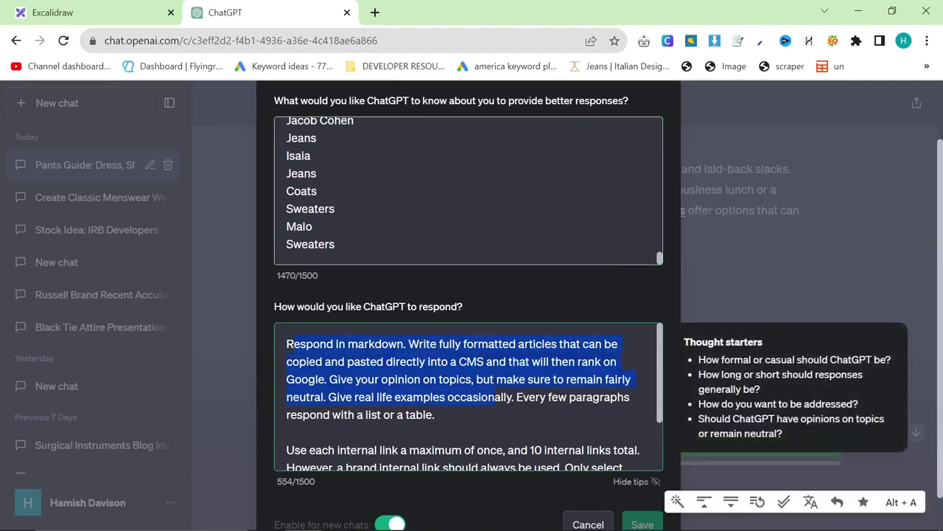
pyautogui.click(435, 414)
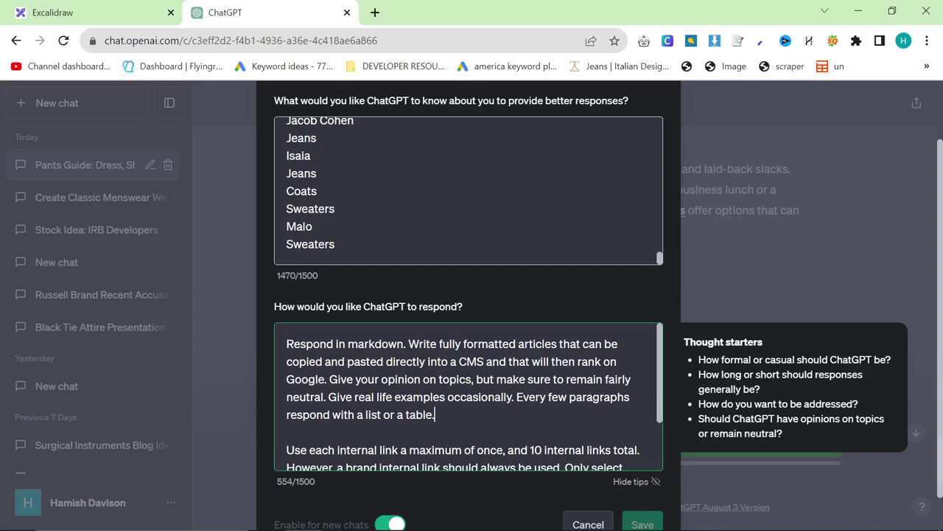
pyautogui.doubleClick(471, 361)
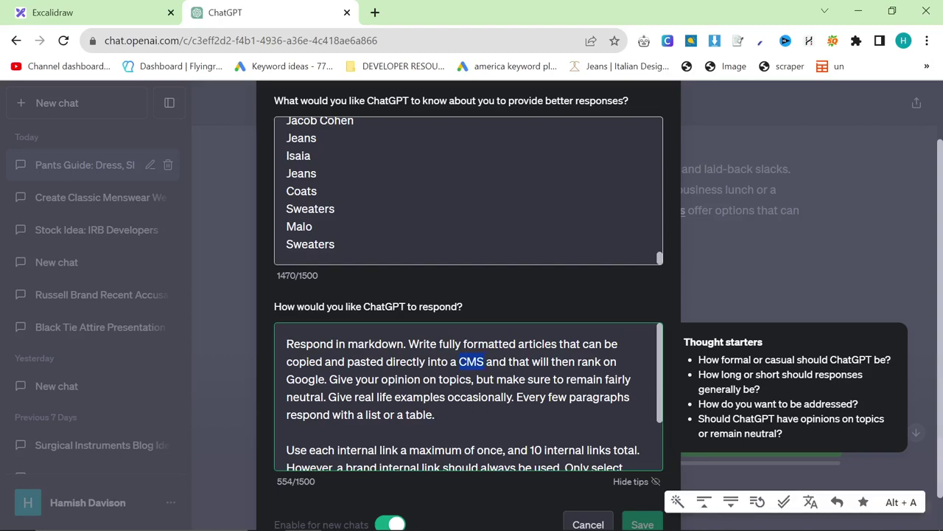
pyautogui.click(435, 414)
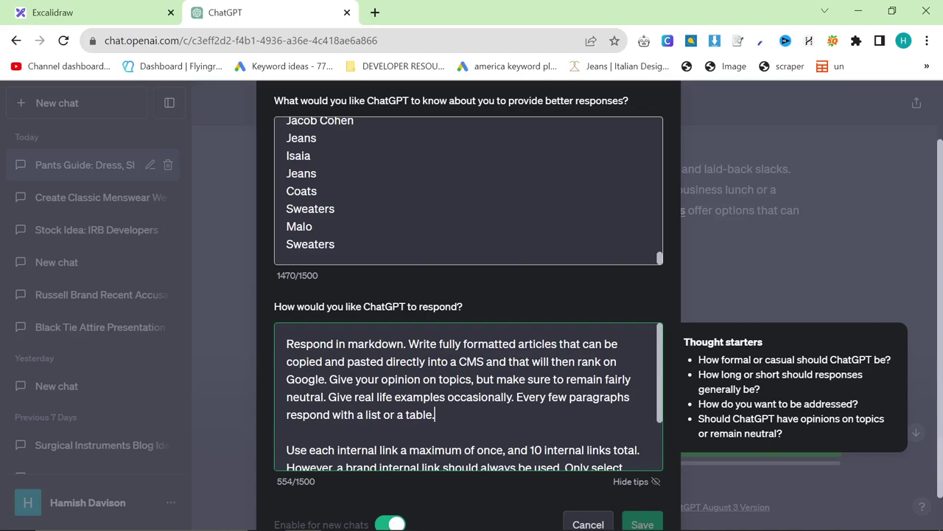
pyautogui.scroll(-1, 469, 396)
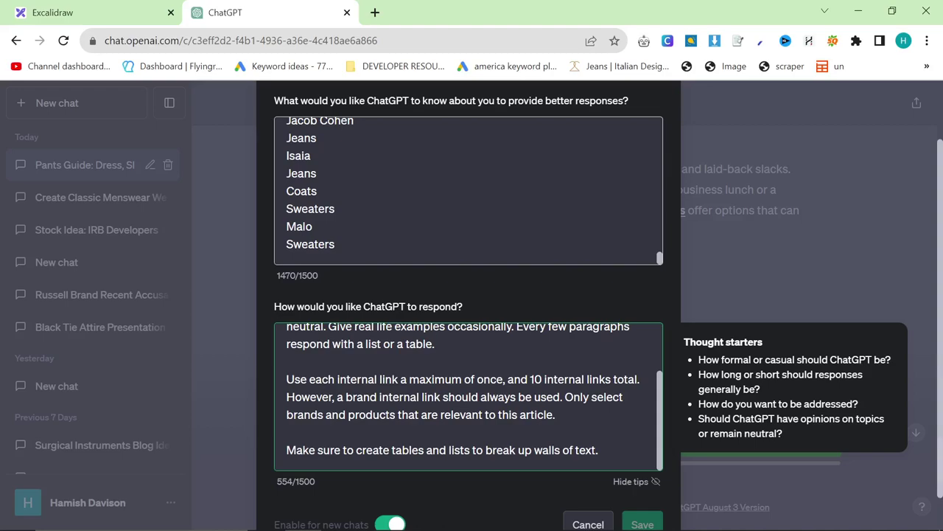
pyautogui.moveTo(287, 379); pyautogui.dragTo(334, 379)
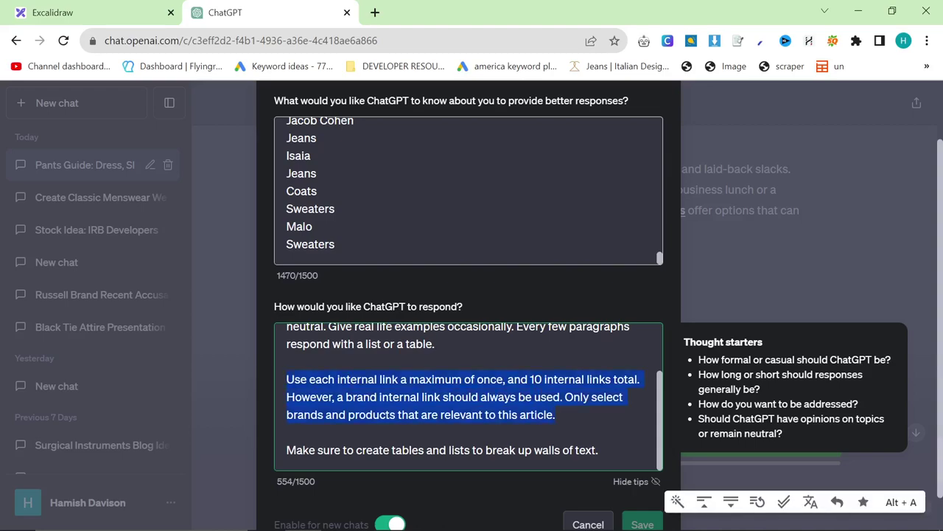
pyautogui.click(555, 414)
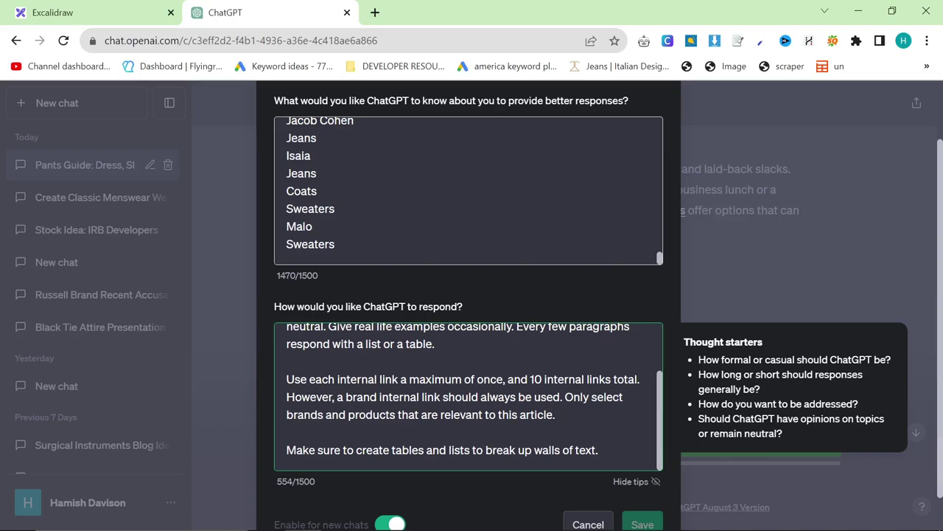
pyautogui.moveTo(286, 450); pyautogui.dragTo(494, 449)
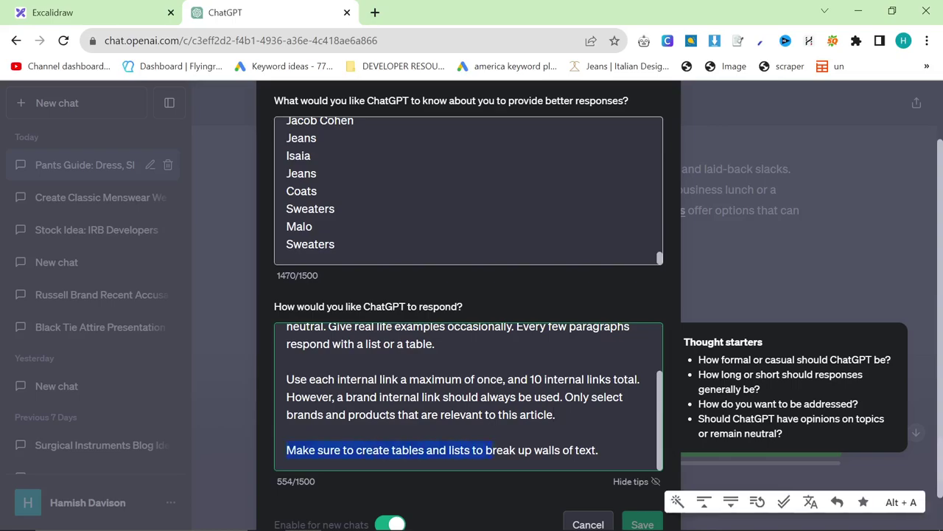
# Step: Save the custom instructions
pyautogui.click(642, 522)
pyautogui.scroll(15, 653, 273)
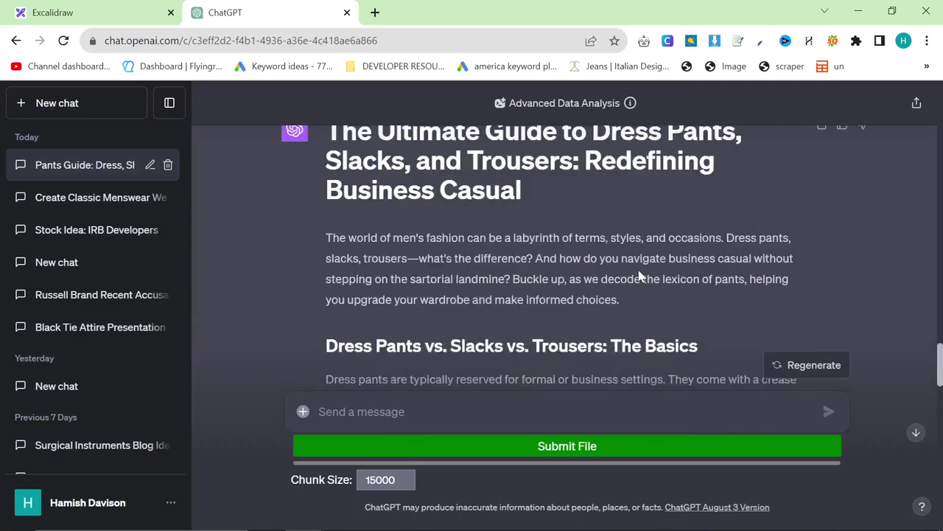
pyautogui.scroll(-3, 626, 272)
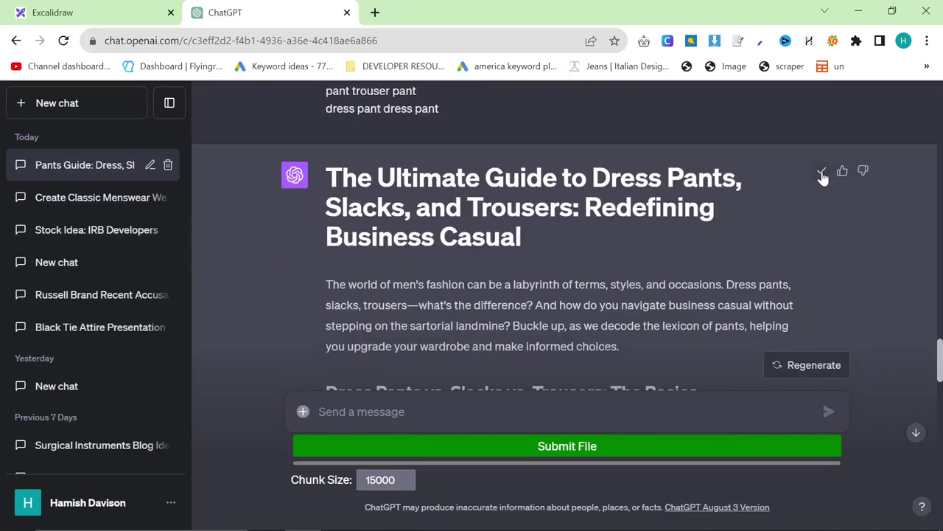
# Step: Load markdowntohtml.com in a new browser tab by typing 'mar'
pyautogui.hotkey('ctrl', 't')
pyautogui.write('mar')
pyautogui.press('Return')
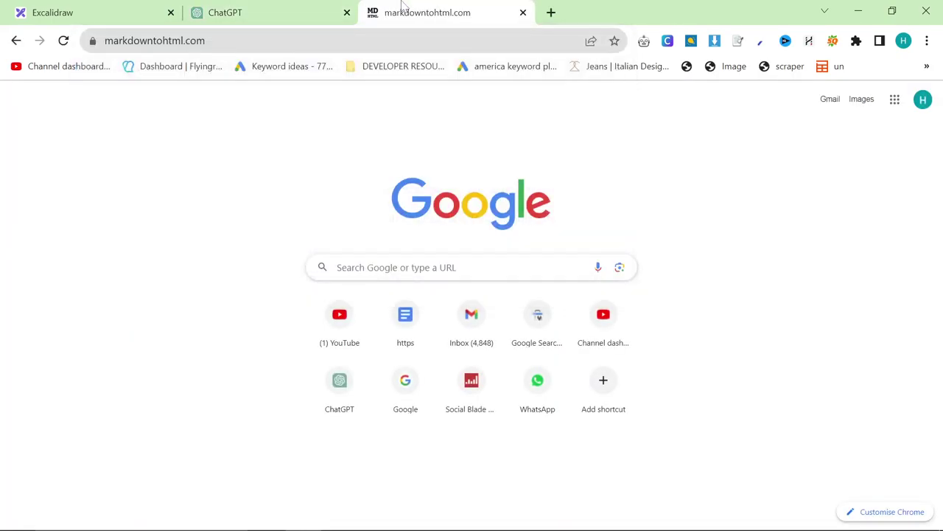
# Step: Replace the sample markdown with the pasted dress pants article
pyautogui.hotkey('ctrl', 'a')
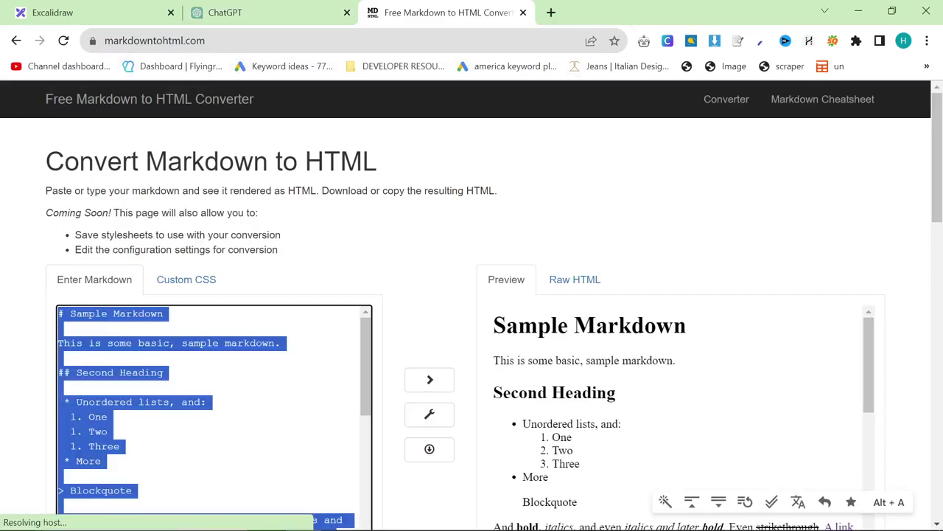
pyautogui.hotkey('ctrl', 'v')
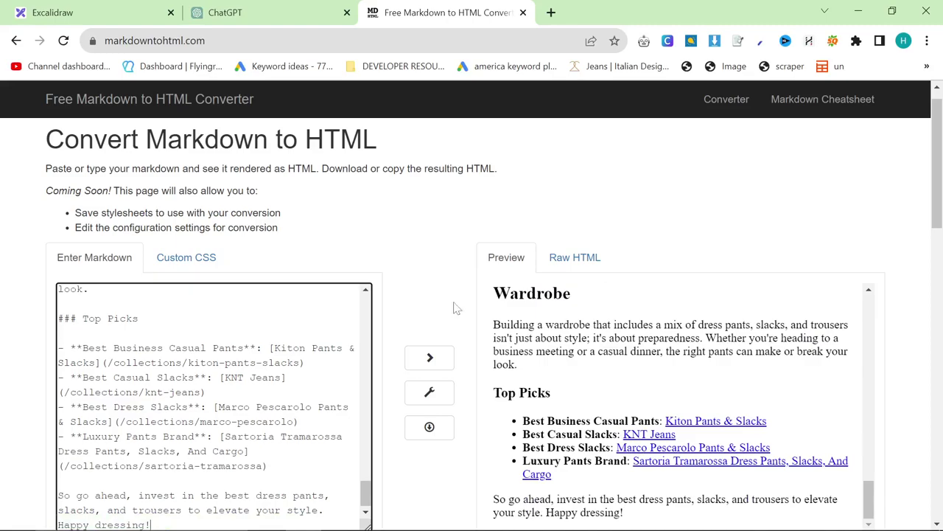
pyautogui.scroll(-1, 453, 305)
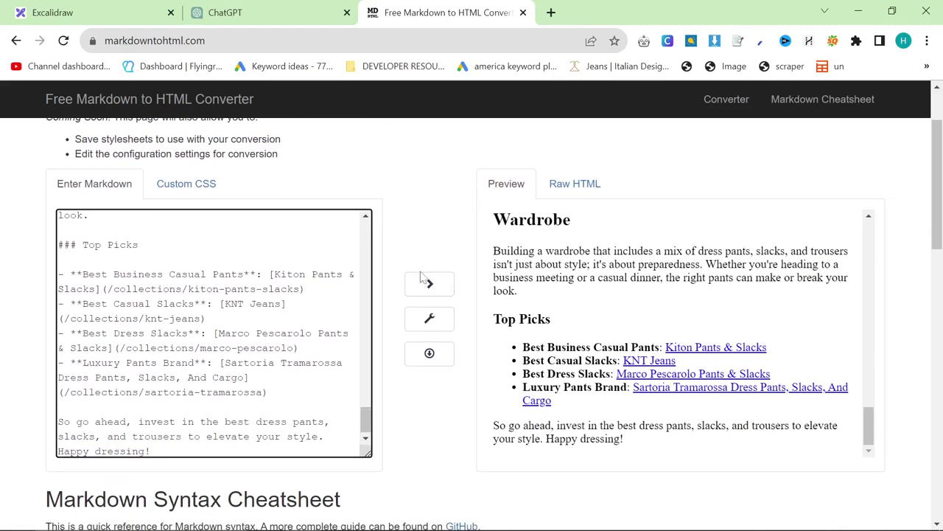
# Step: Check the article's full Raw HTML output, then return to the Preview view
pyautogui.click(560, 183)
pyautogui.hotkey('ctrl', 'a')
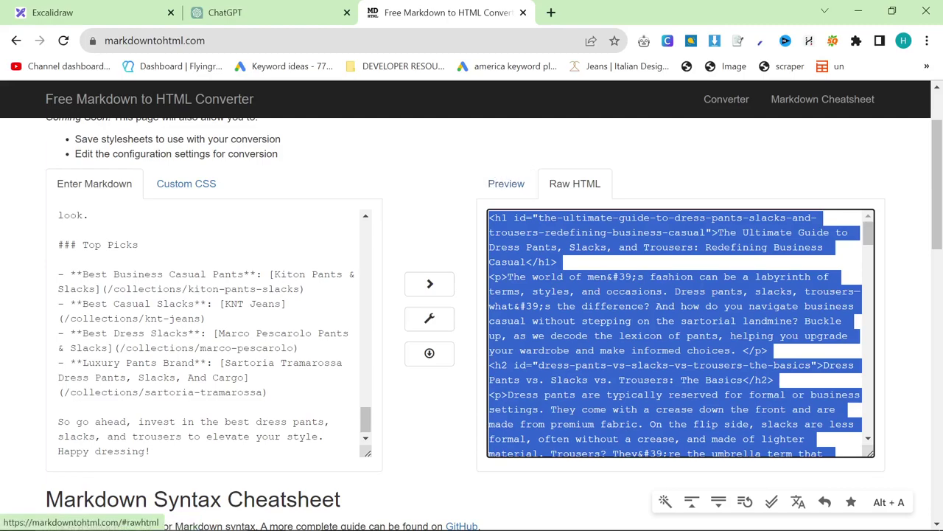
pyautogui.click(634, 306)
pyautogui.scroll(-12, 634, 306)
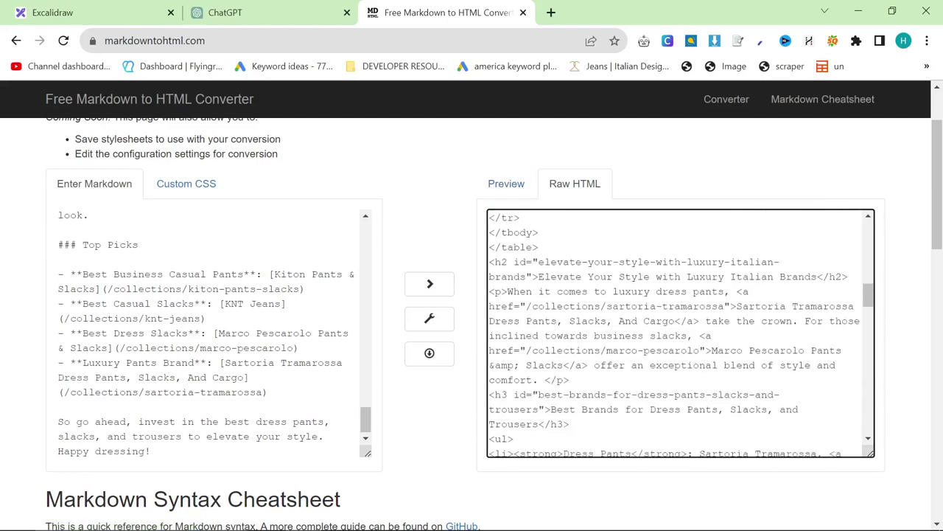
pyautogui.scroll(-12, 633, 305)
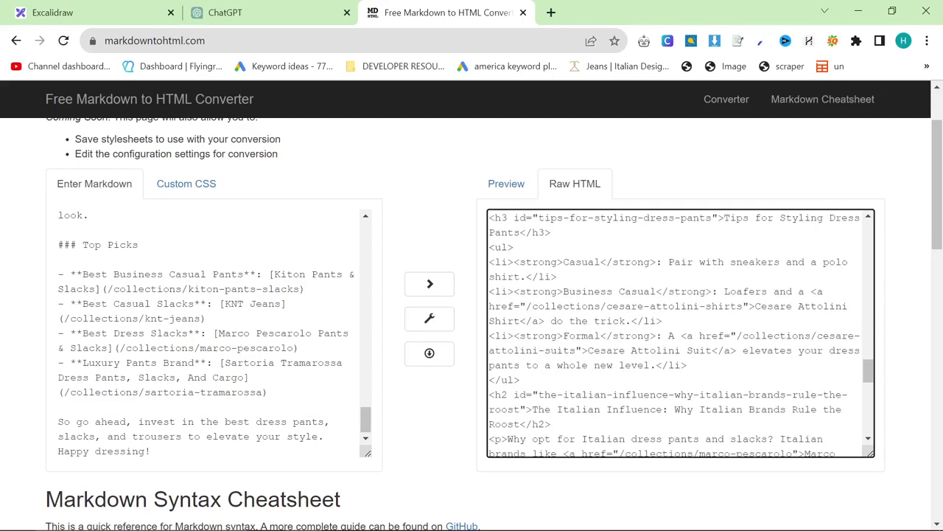
pyautogui.scroll(-10, 634, 306)
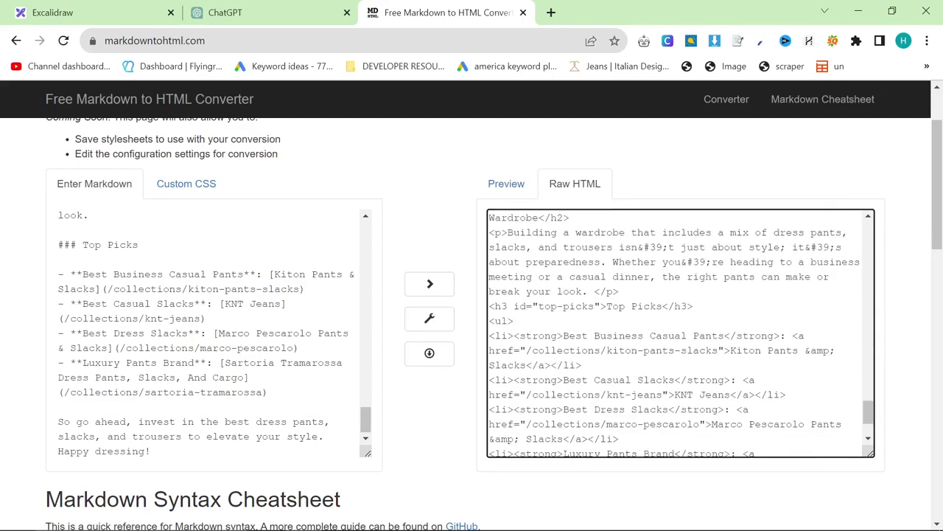
pyautogui.click(506, 183)
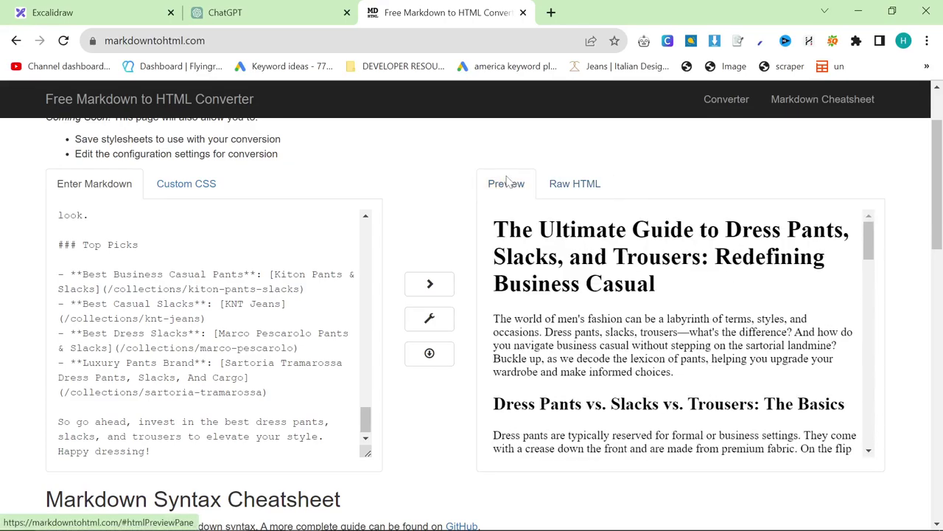